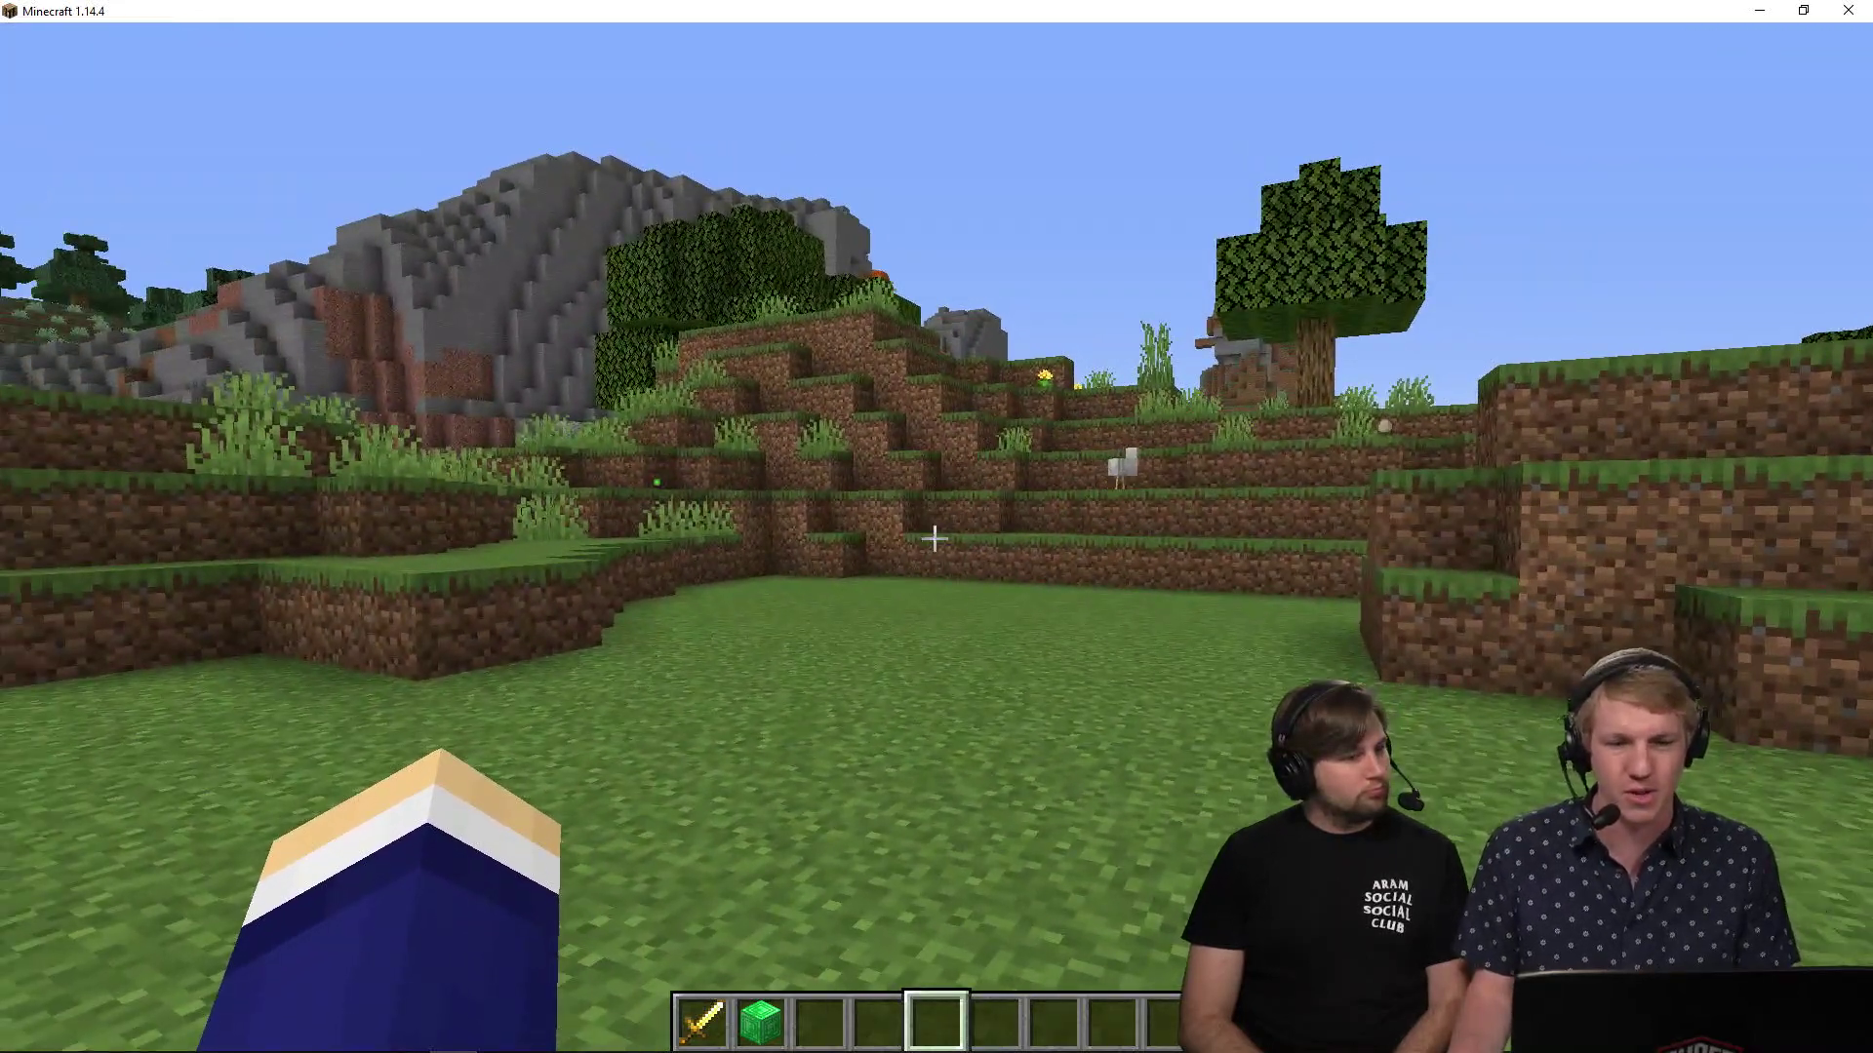
Leave the paused Minecraft game via the Alt+Tab window switcher.
key("alt+Tab")
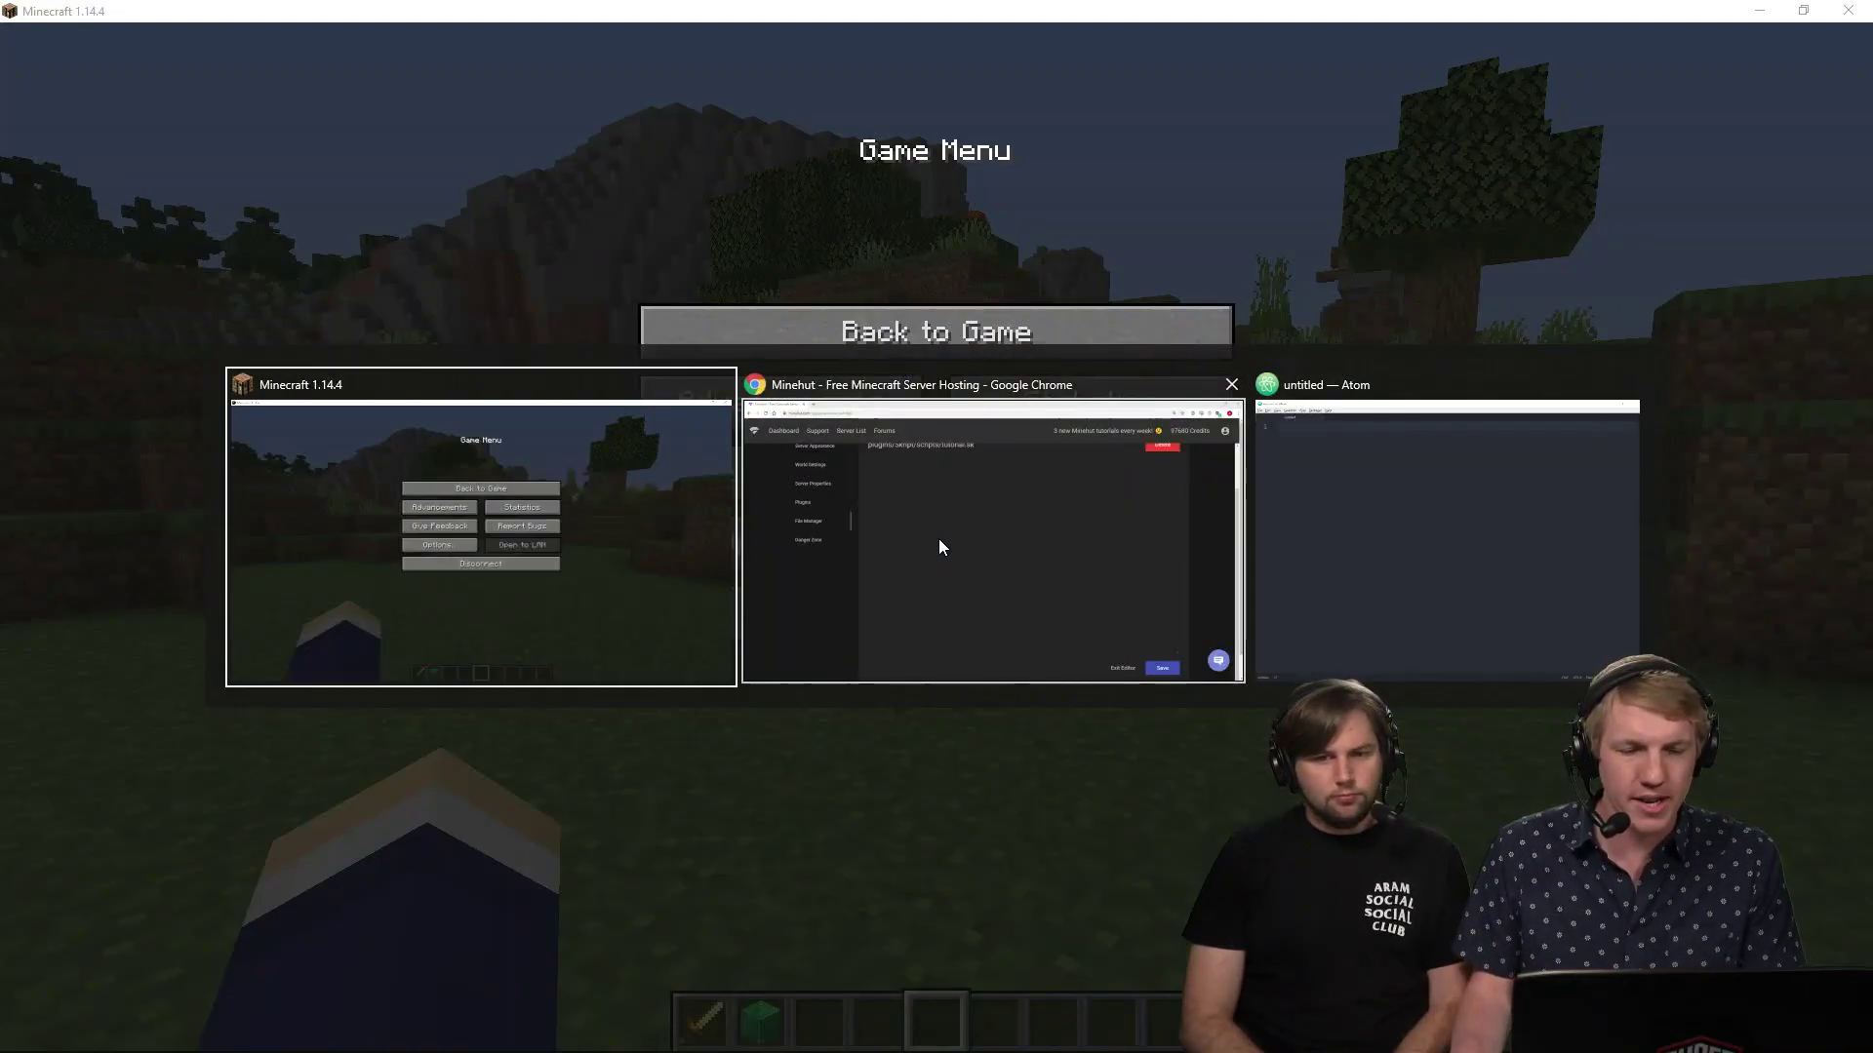
Show the empty tutorial.sk in Minehut's File Manager, then move to a blank Atom document.
left_click(938, 540)
scroll(937, 539, "up", 1)
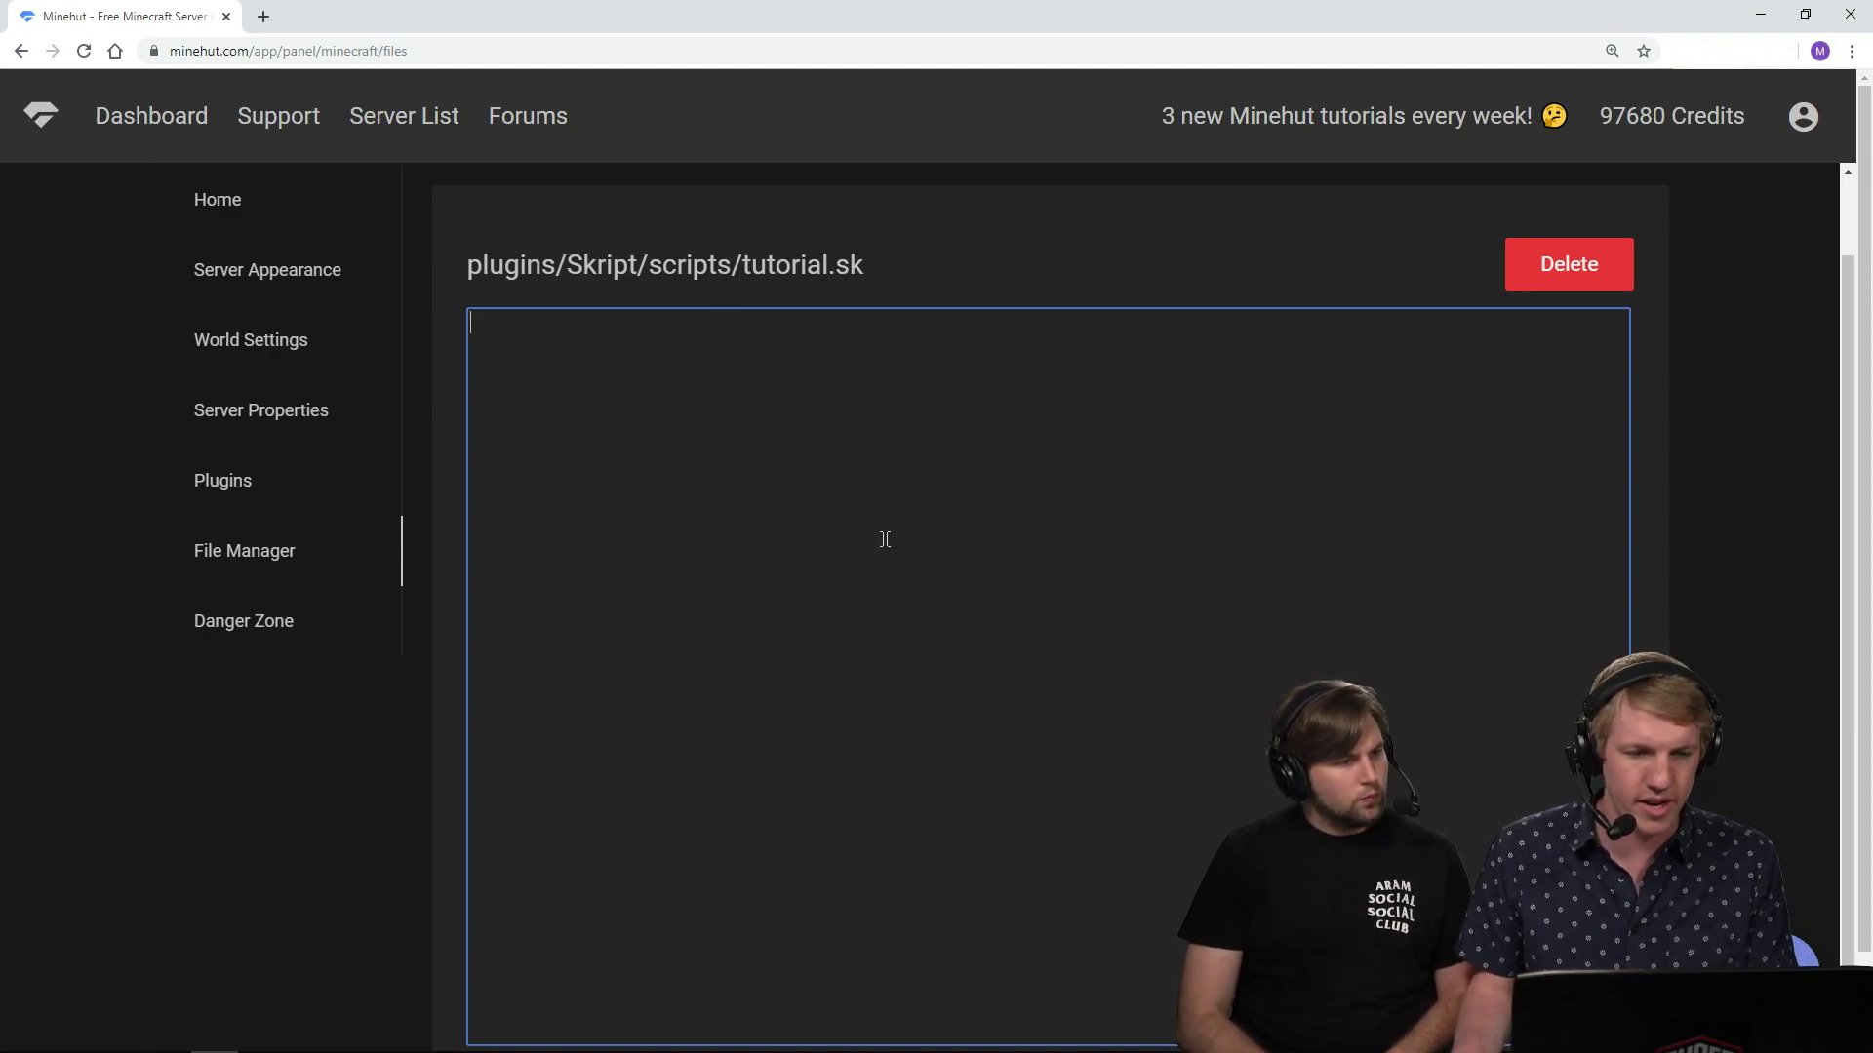
key("alt+Tab")
key("alt+Tab")
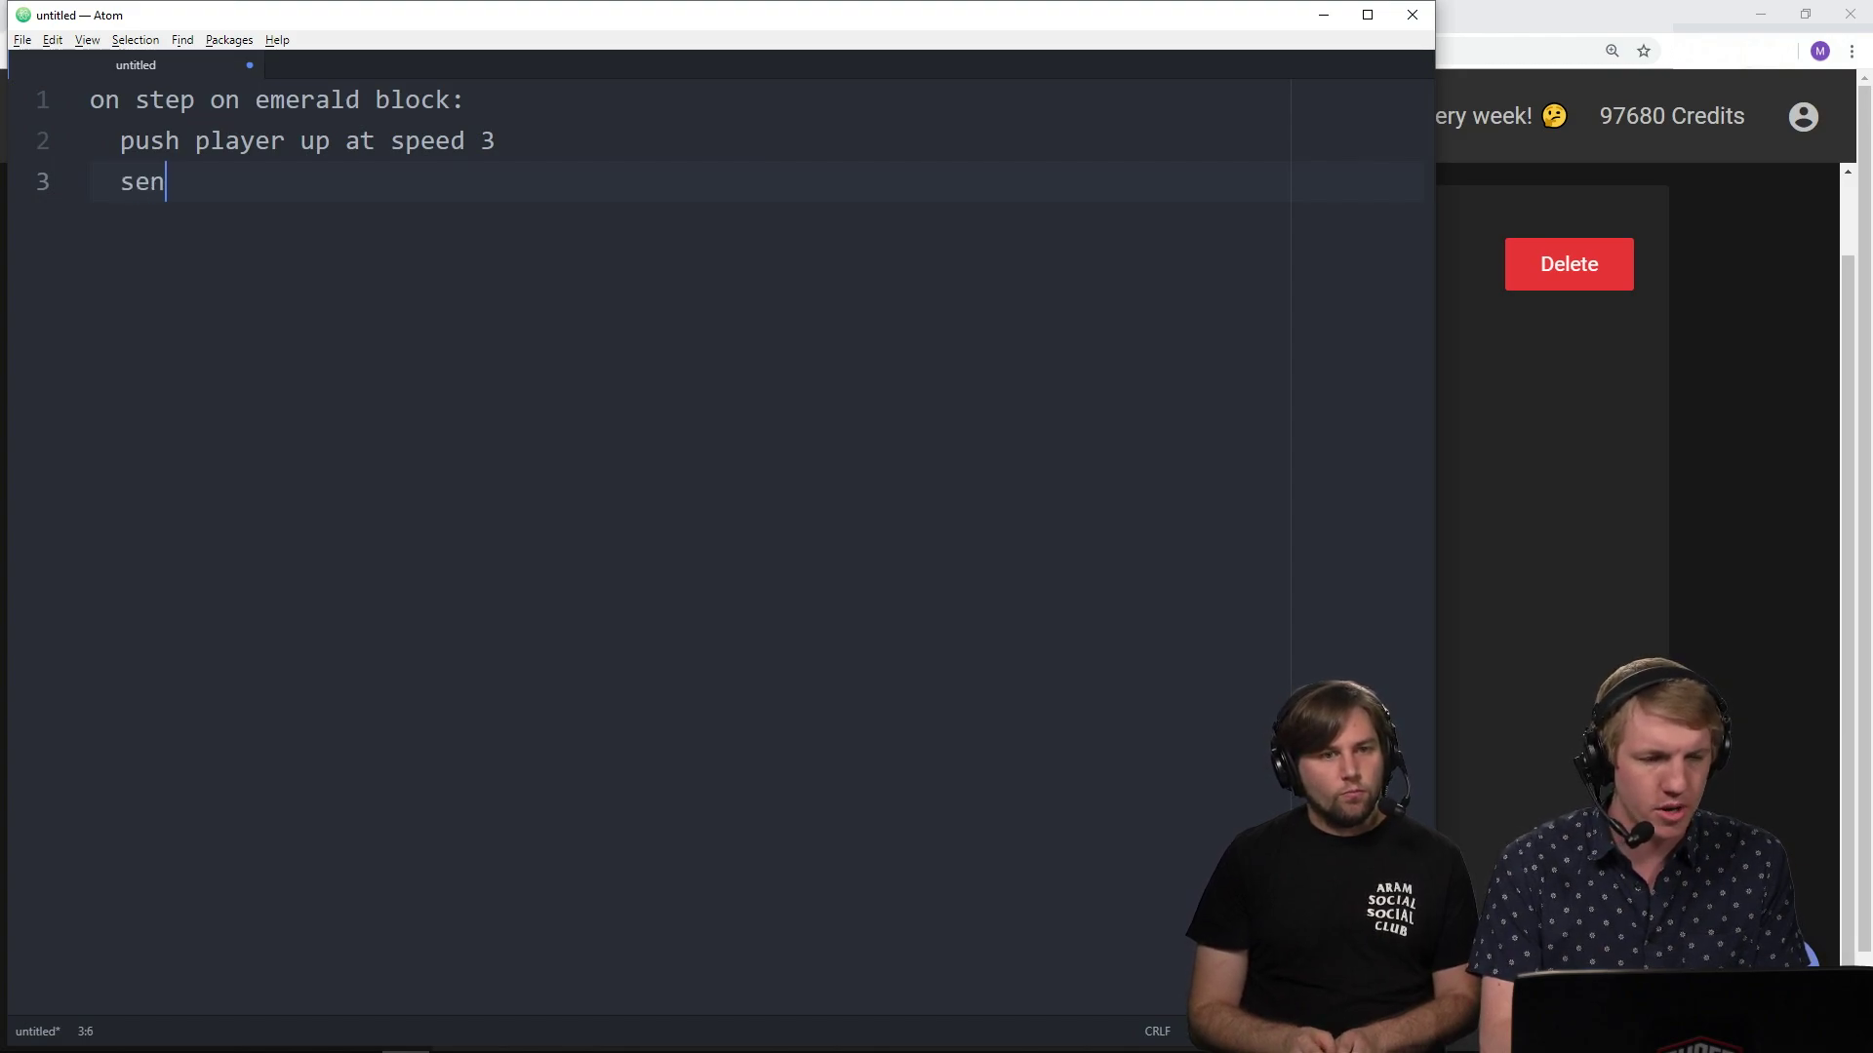
type("d \"Launched\" ")
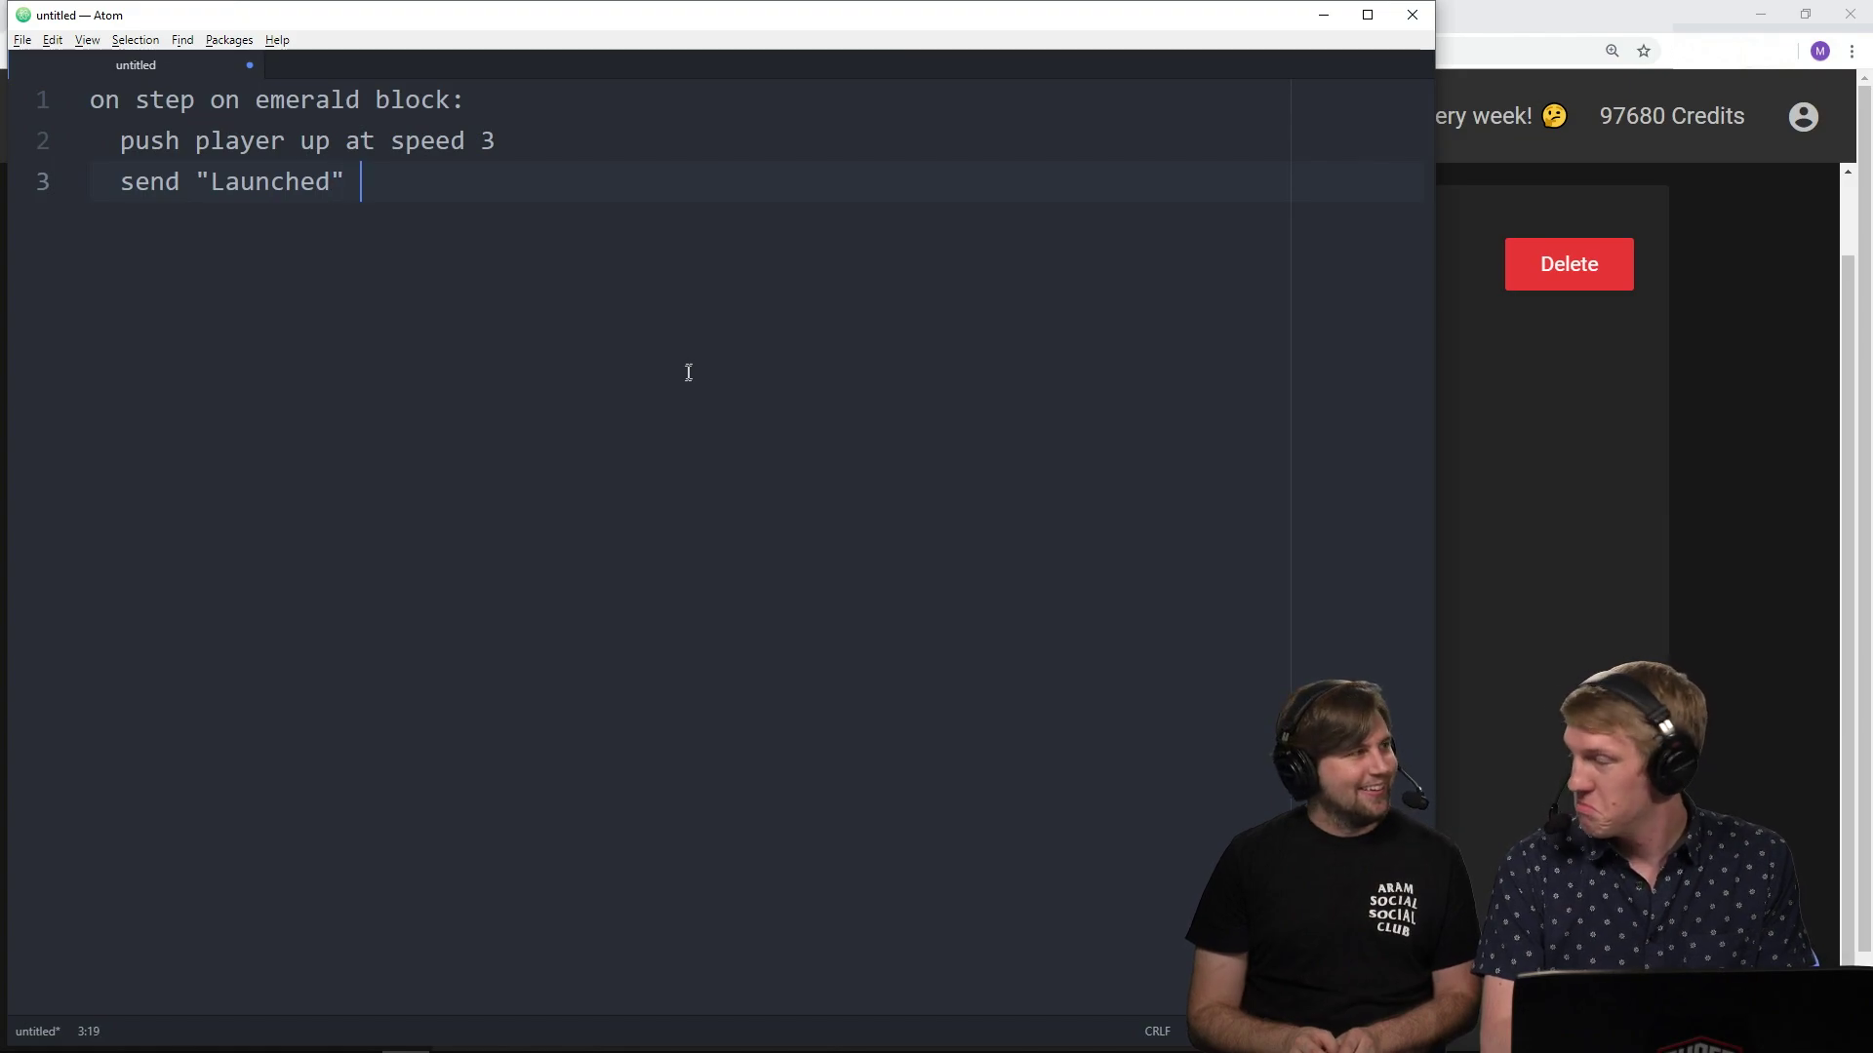
type("to player")
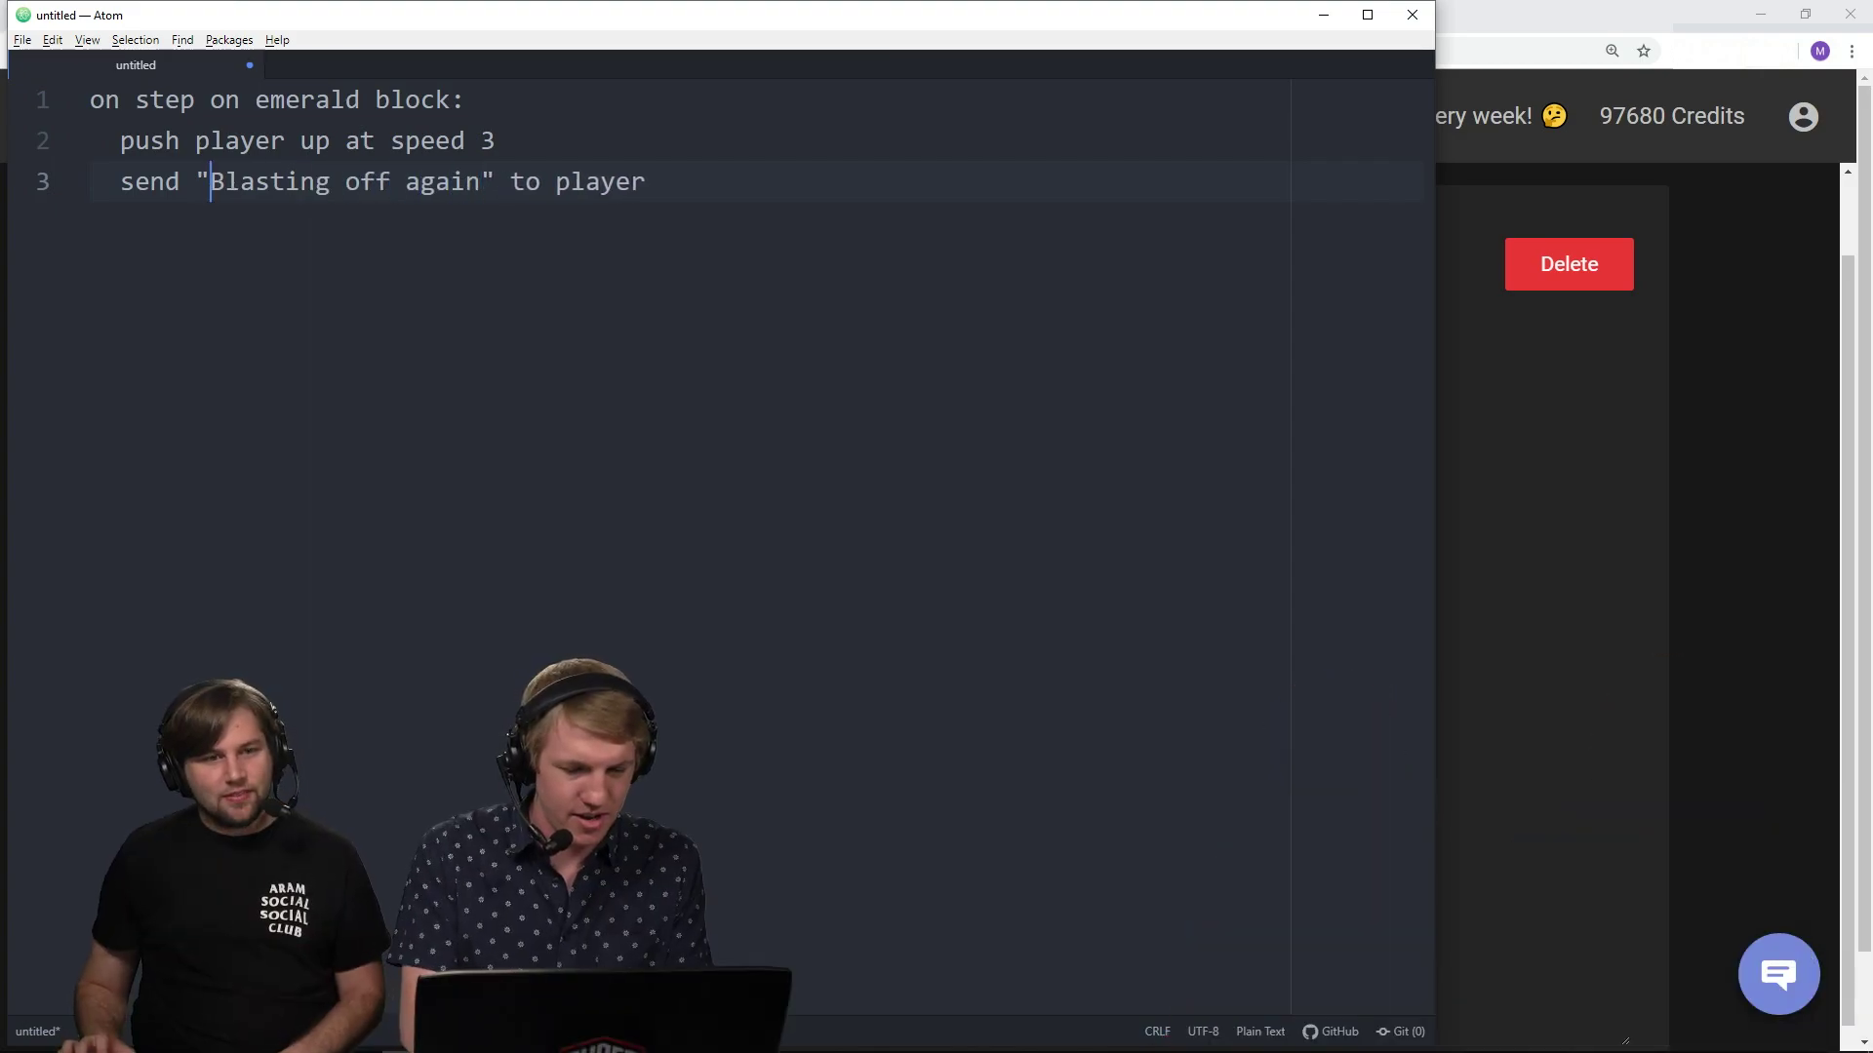
type("&6")
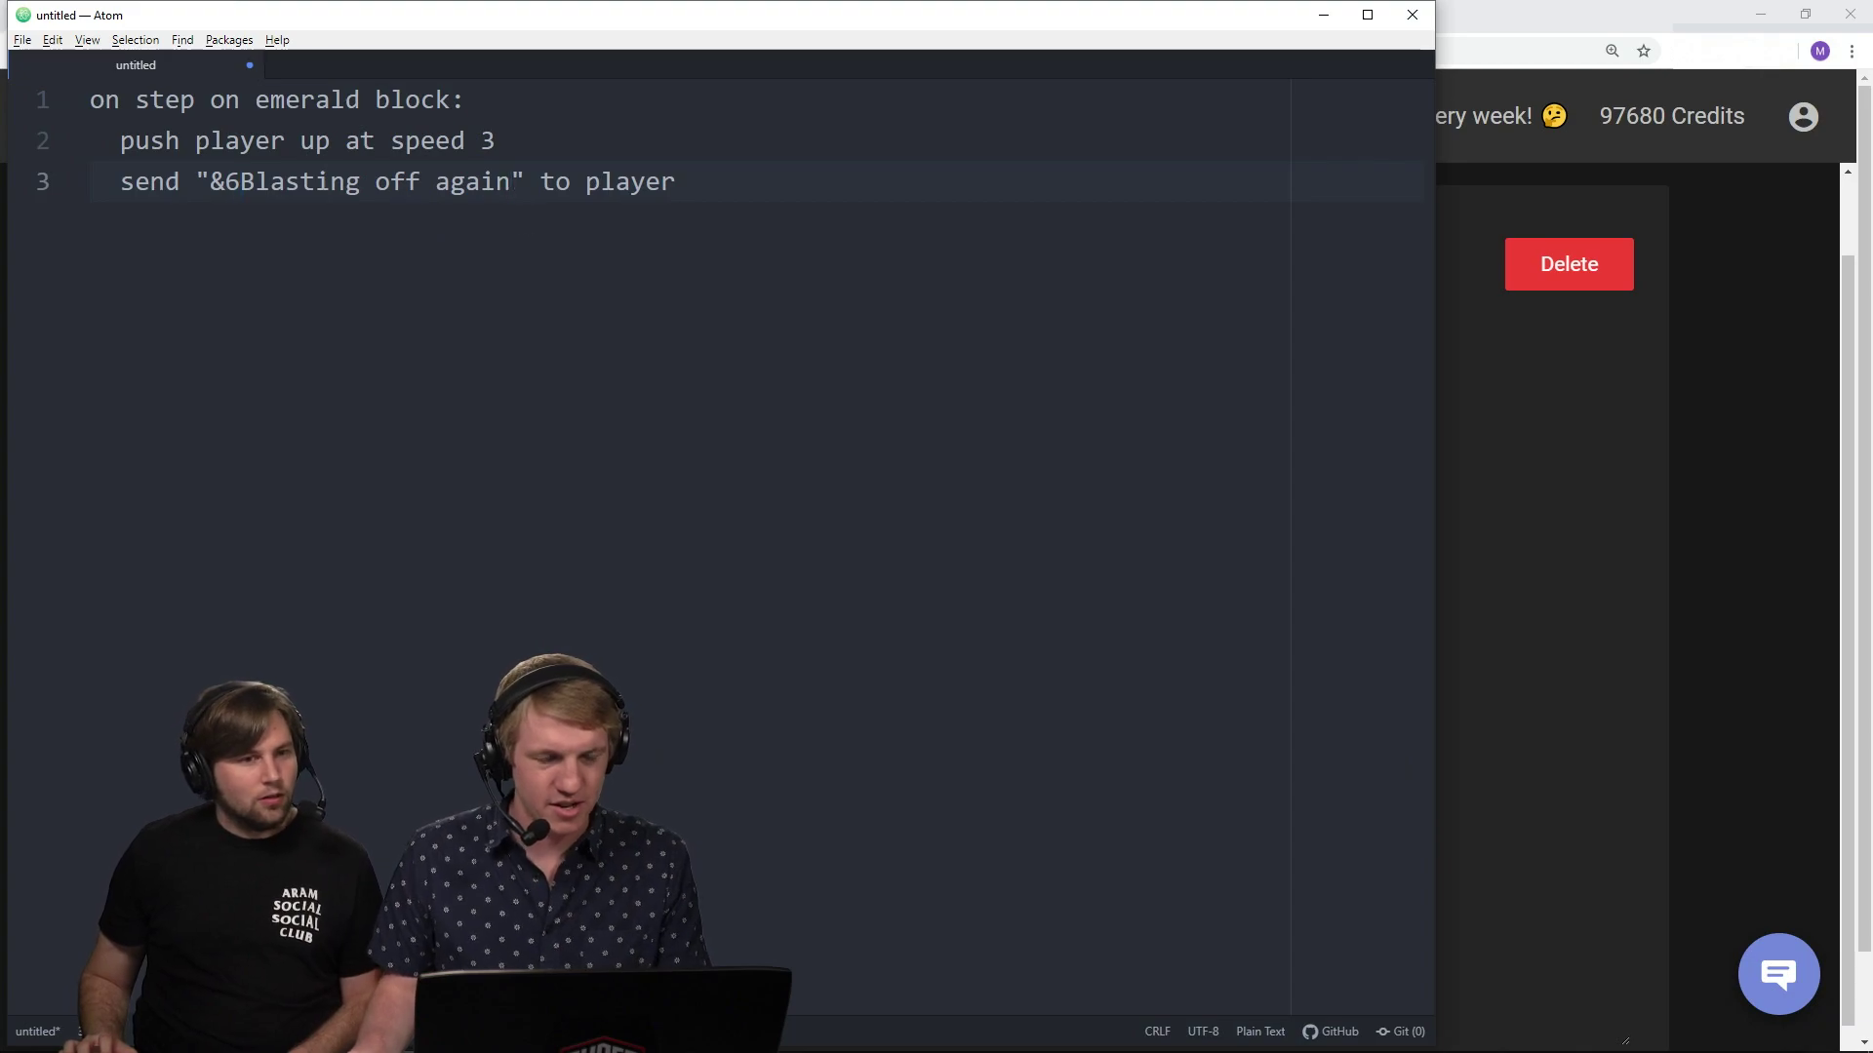
Put the launch script with its gold 'Blasting off again' message into tutorial.sk and save.
key("ctrl+a")
left_click(1579, 515)
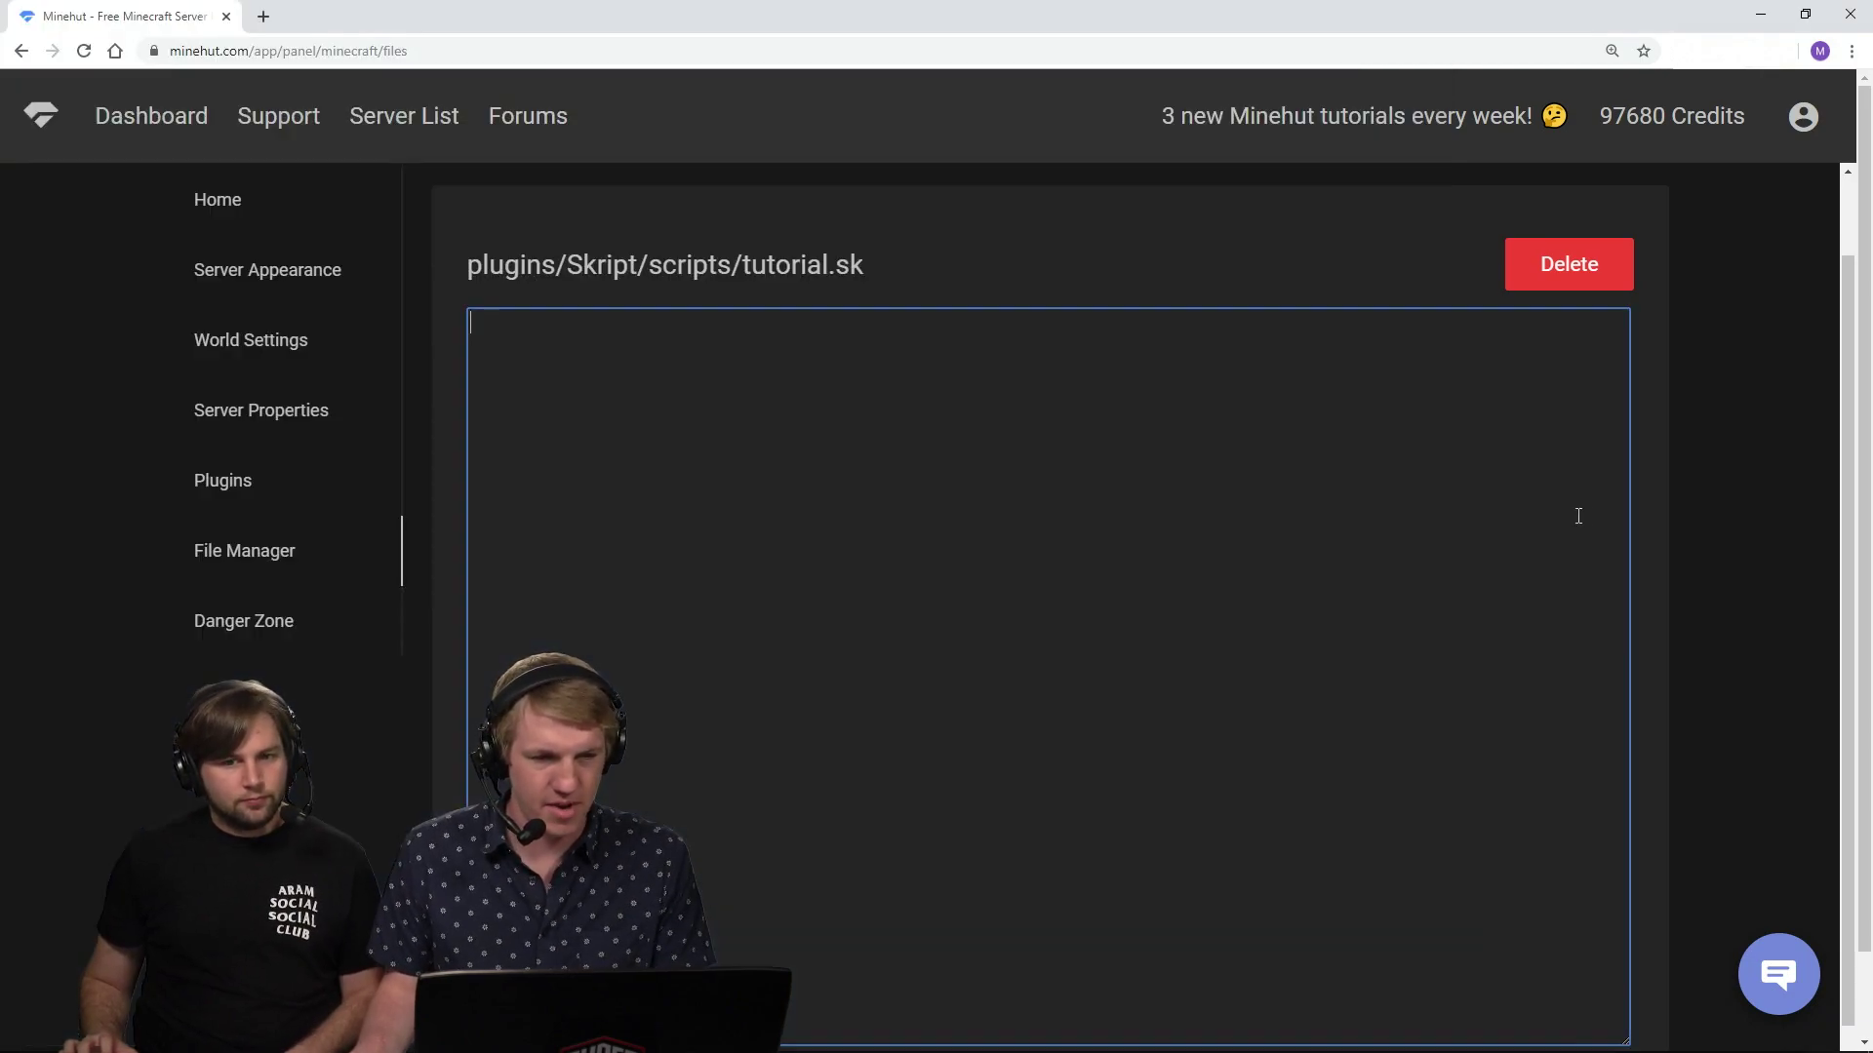
scroll(1248, 821, "down", 1)
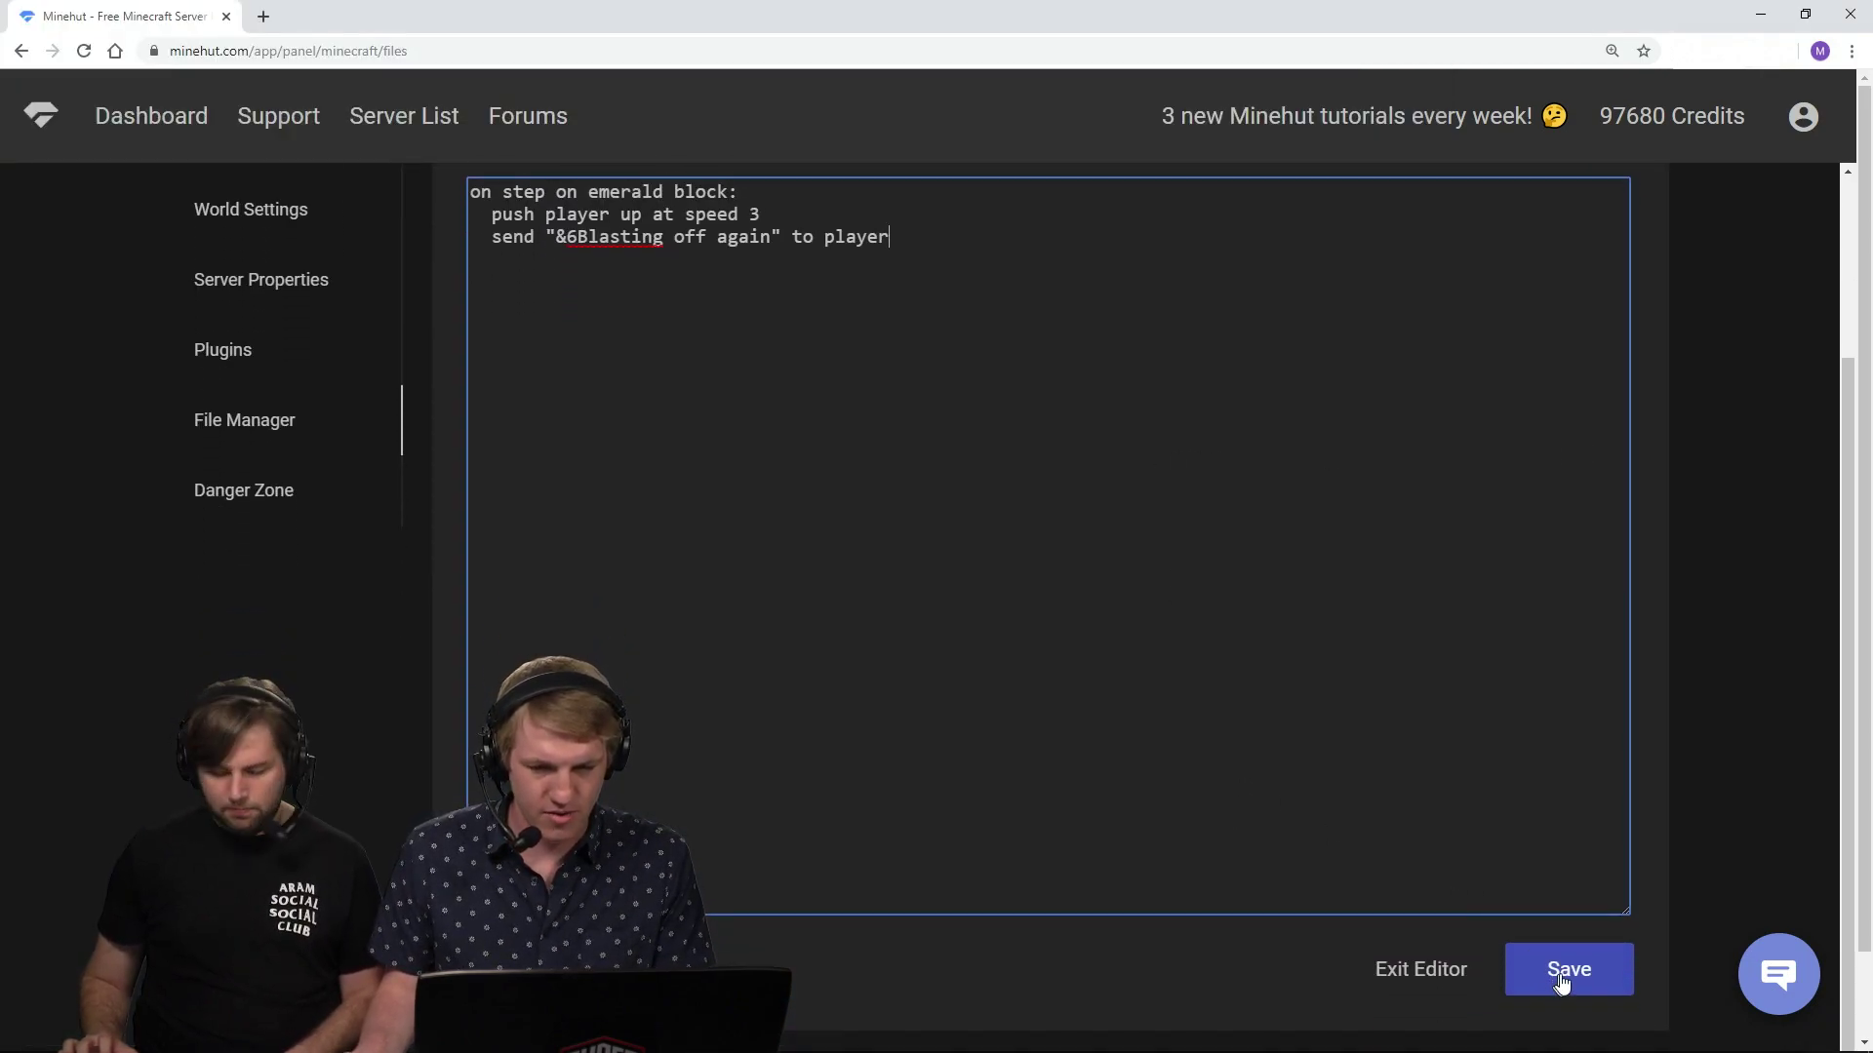
key("ctrl+s")
key("alt+Tab")
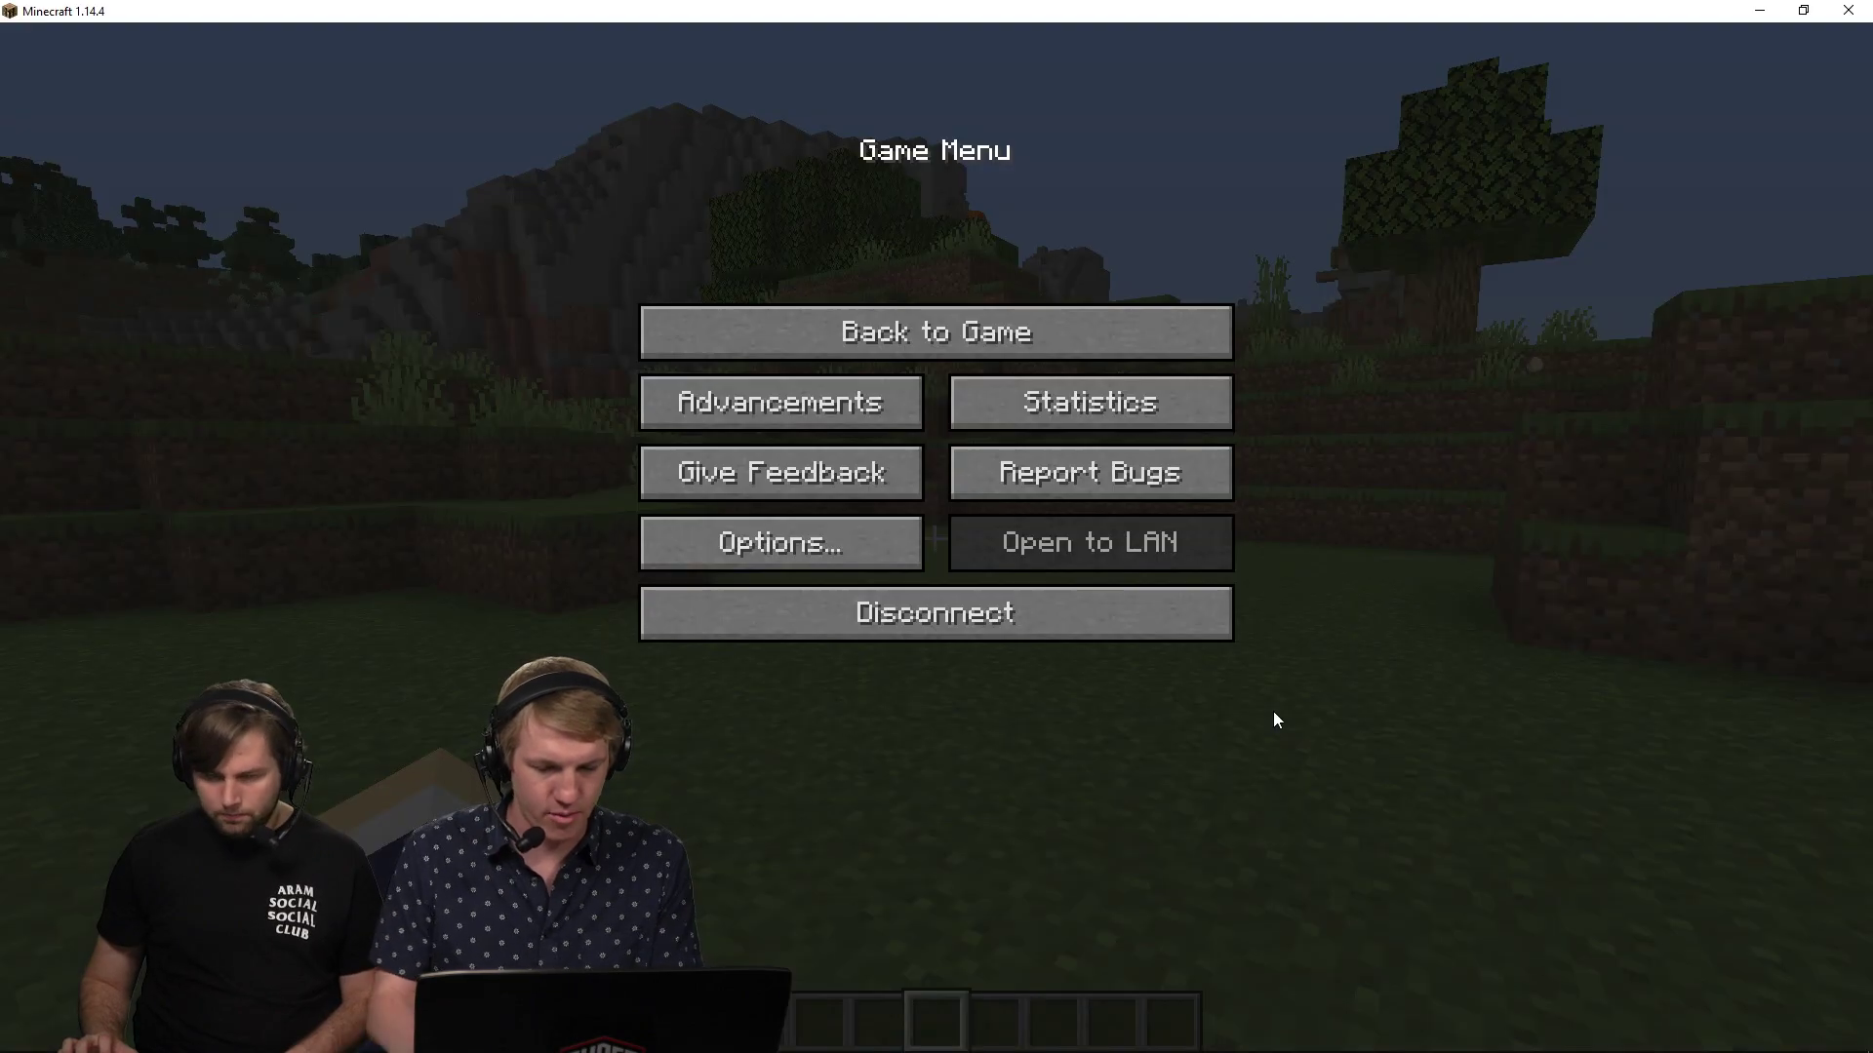
Reload the tutorial script and set an emerald block into the ground.
key("Escape")
type("reload tutorial")
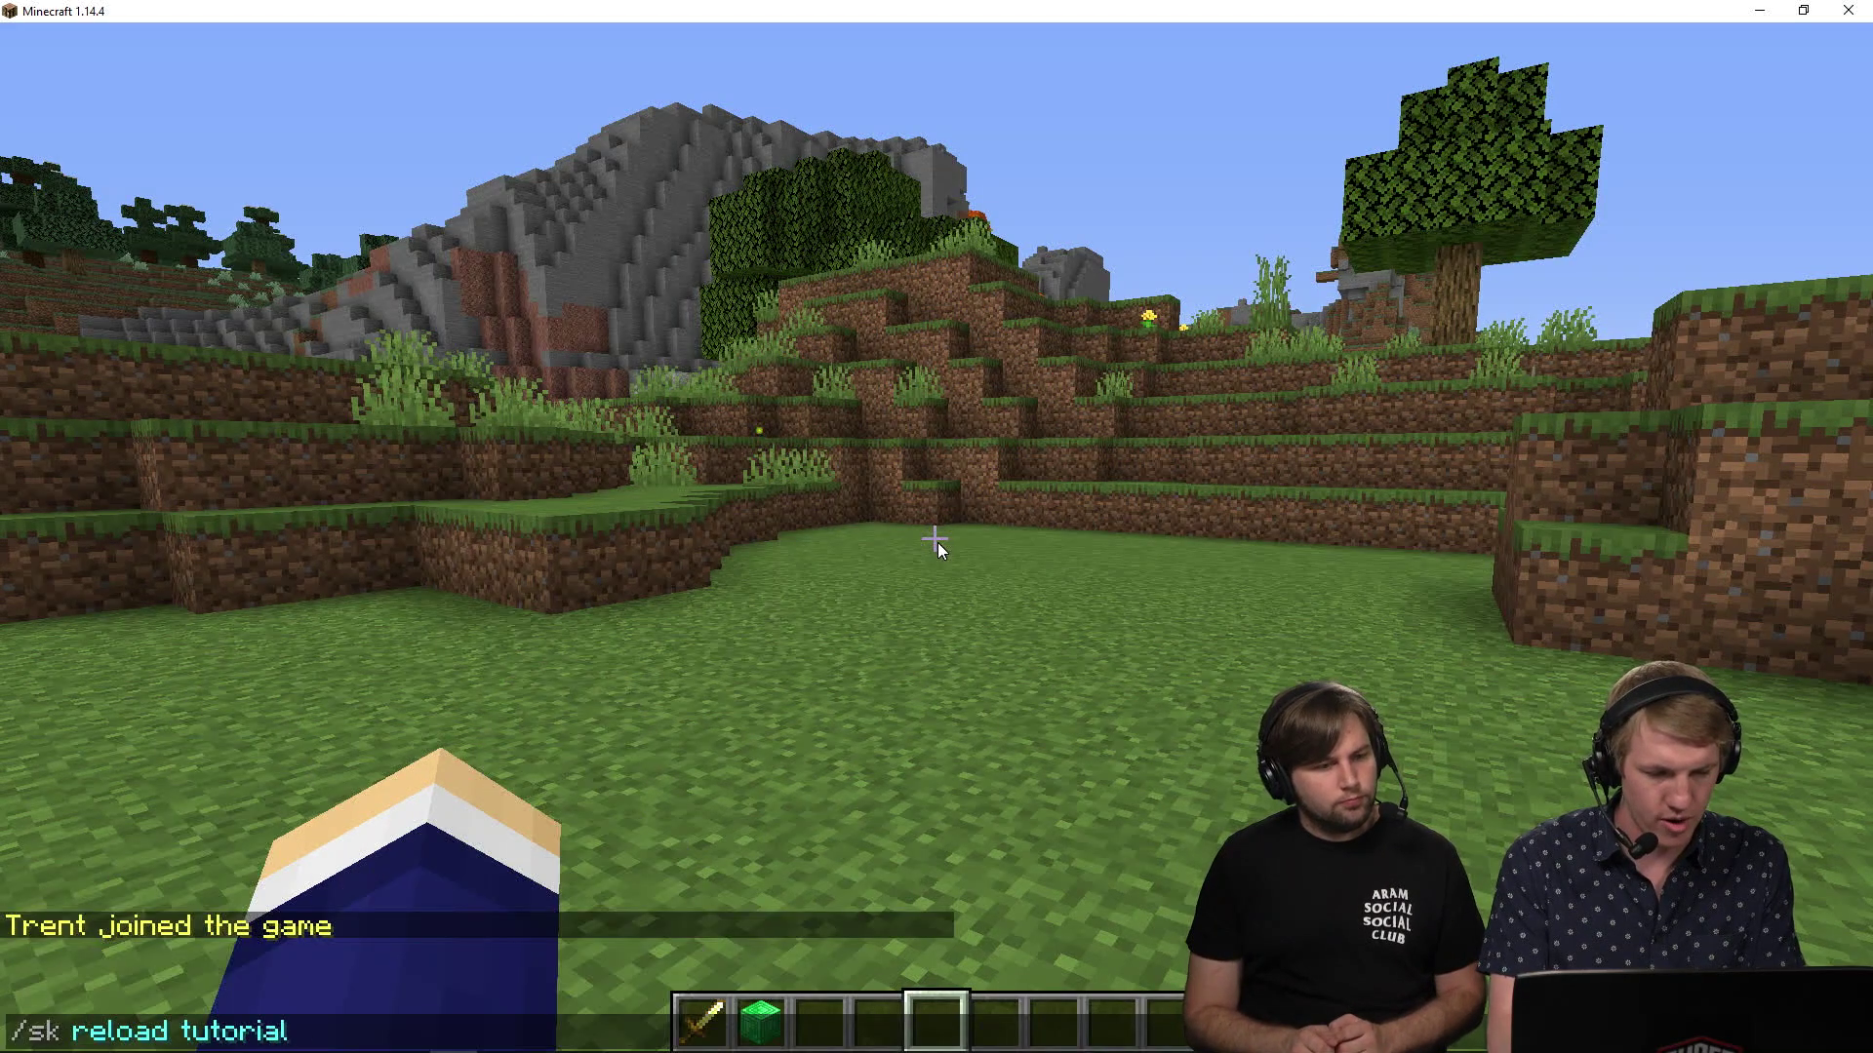
key("Return")
key("2")
left_click(938, 540)
right_click(937, 539)
Walk onto the emerald block to be launched skyward with the gold message.
key("5")
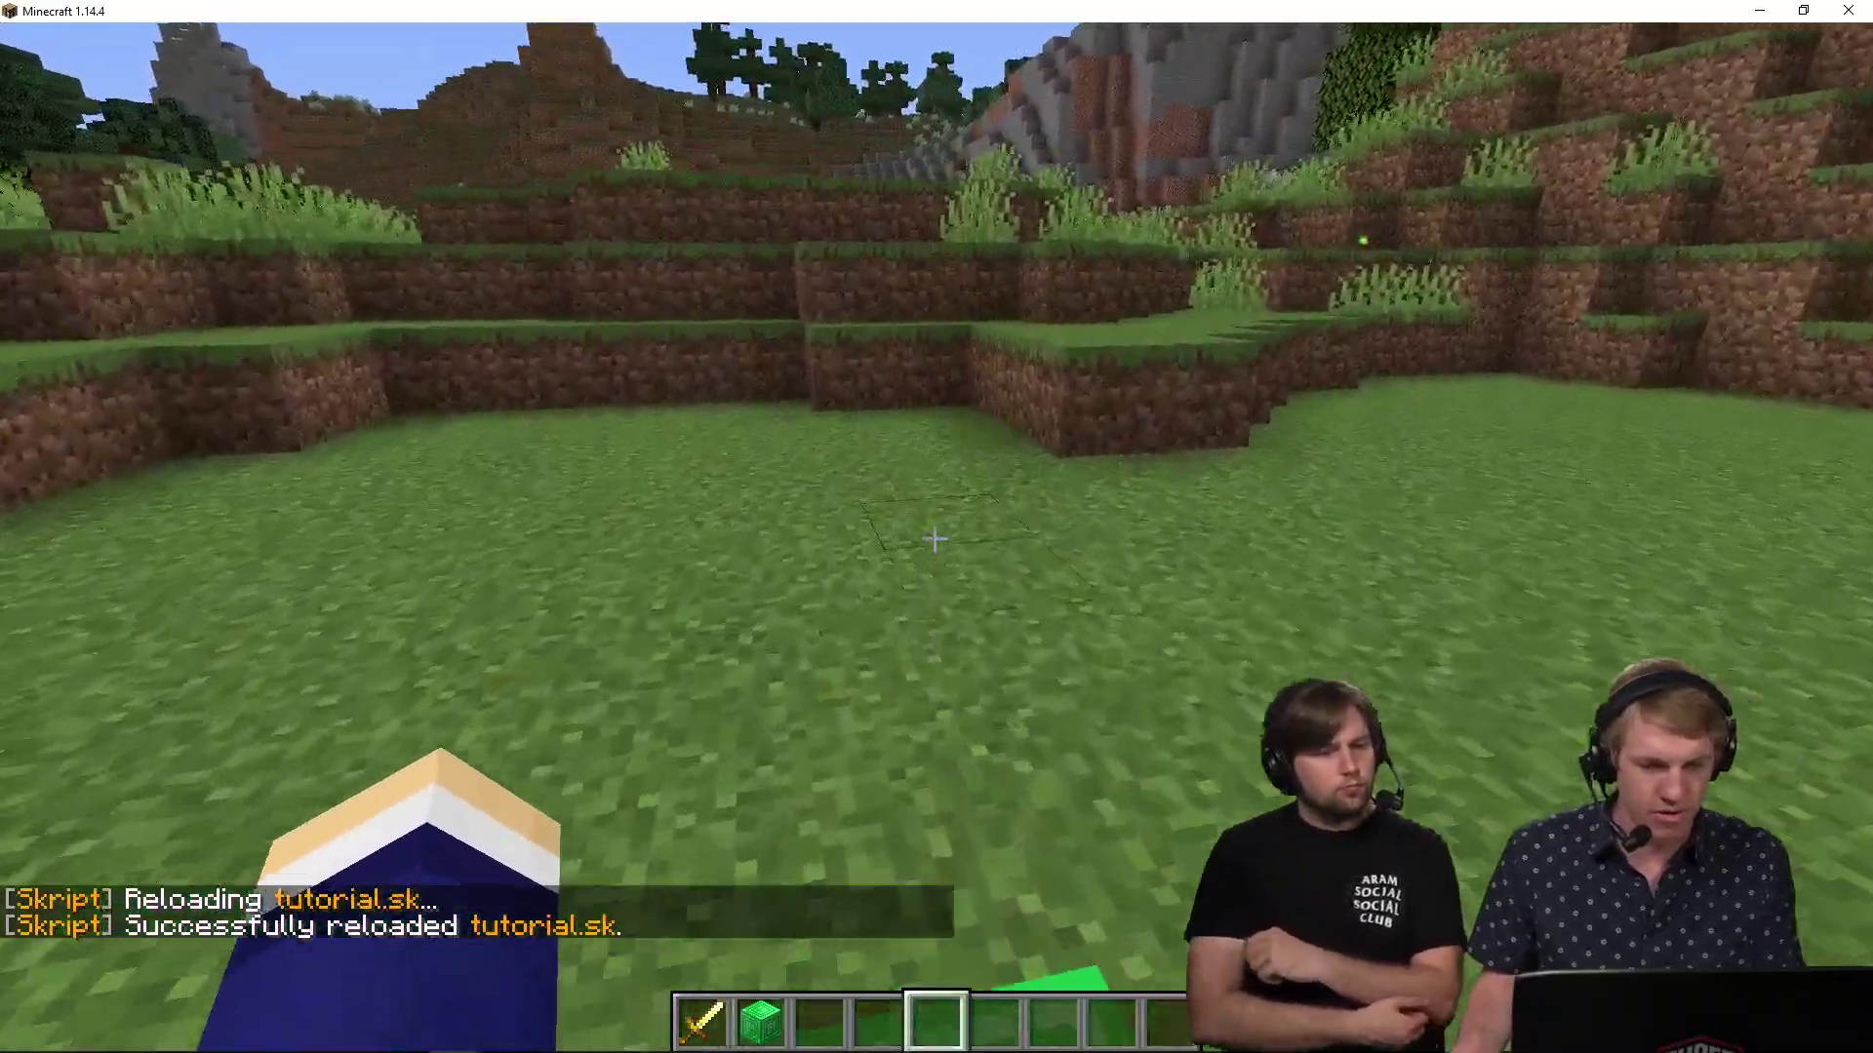
key("w")
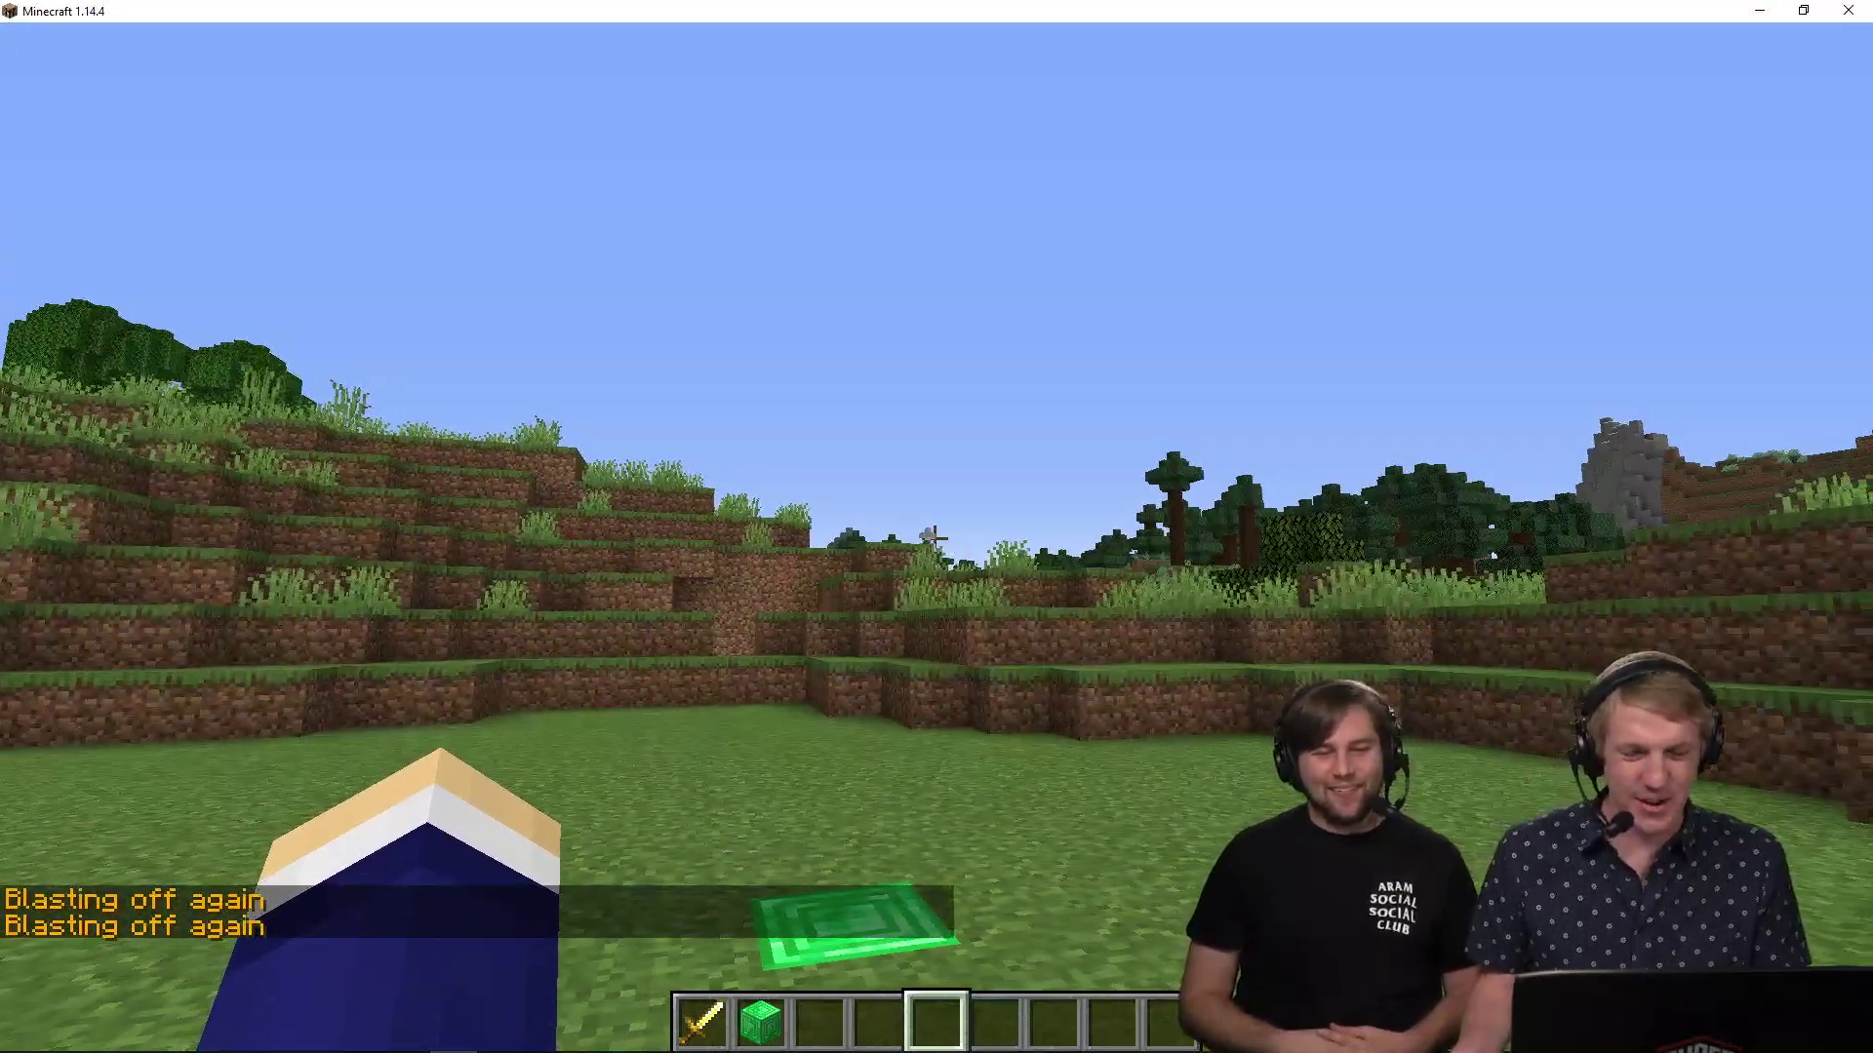
key("alt+Tab")
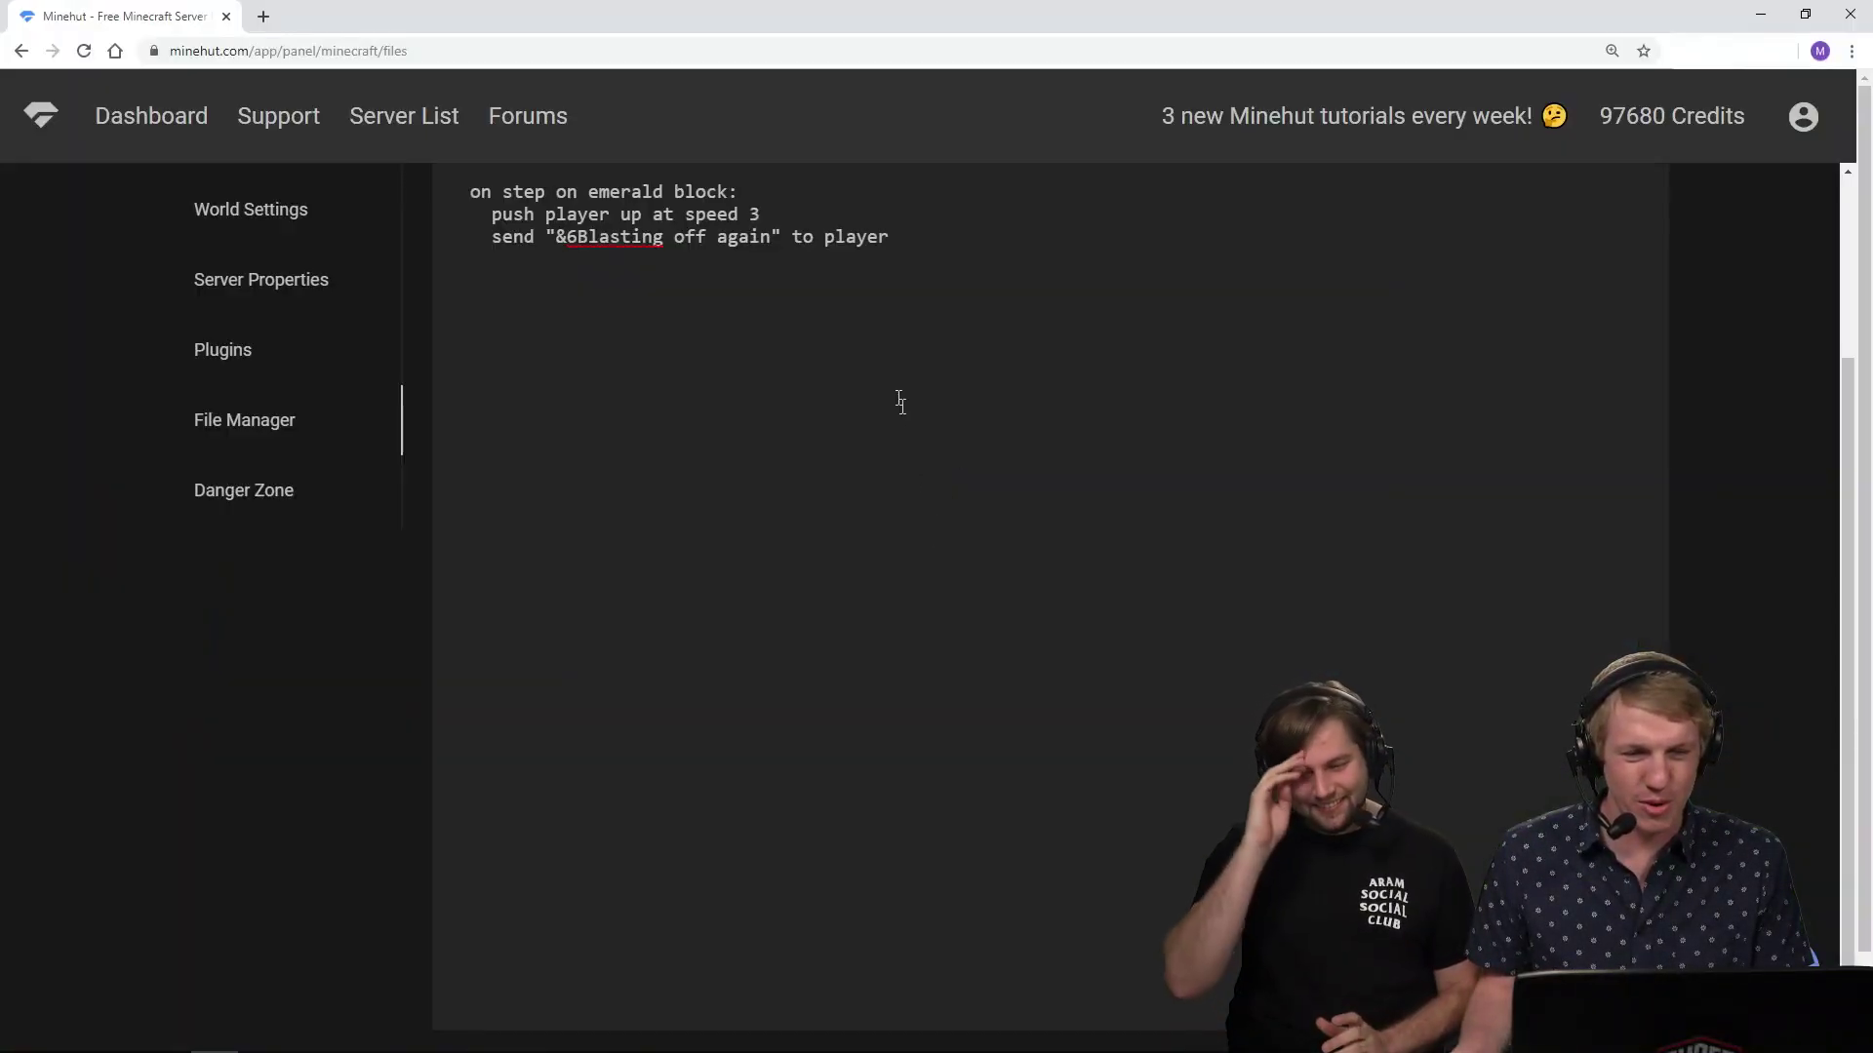
scroll(901, 402, "up", 2)
Edit the Atom script to push players forward at speed 10 and up at speed 6.
key("alt+Tab")
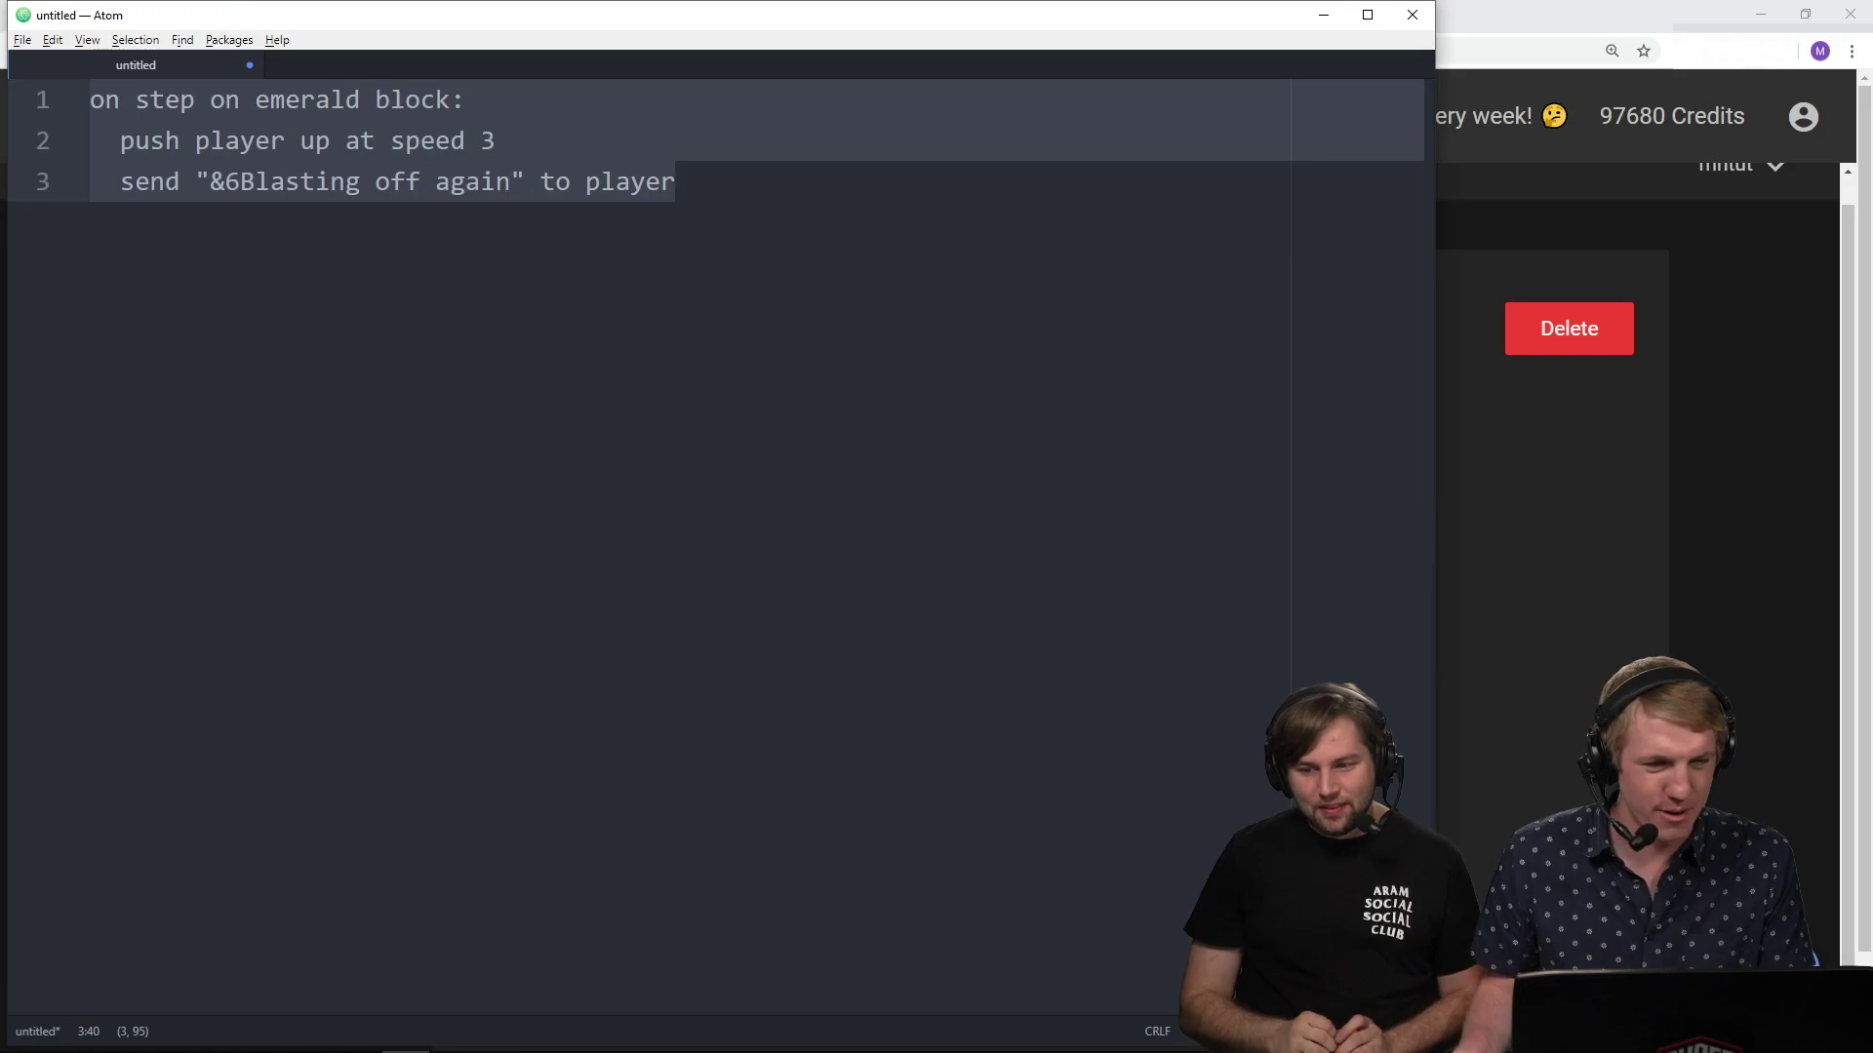
key("Up")
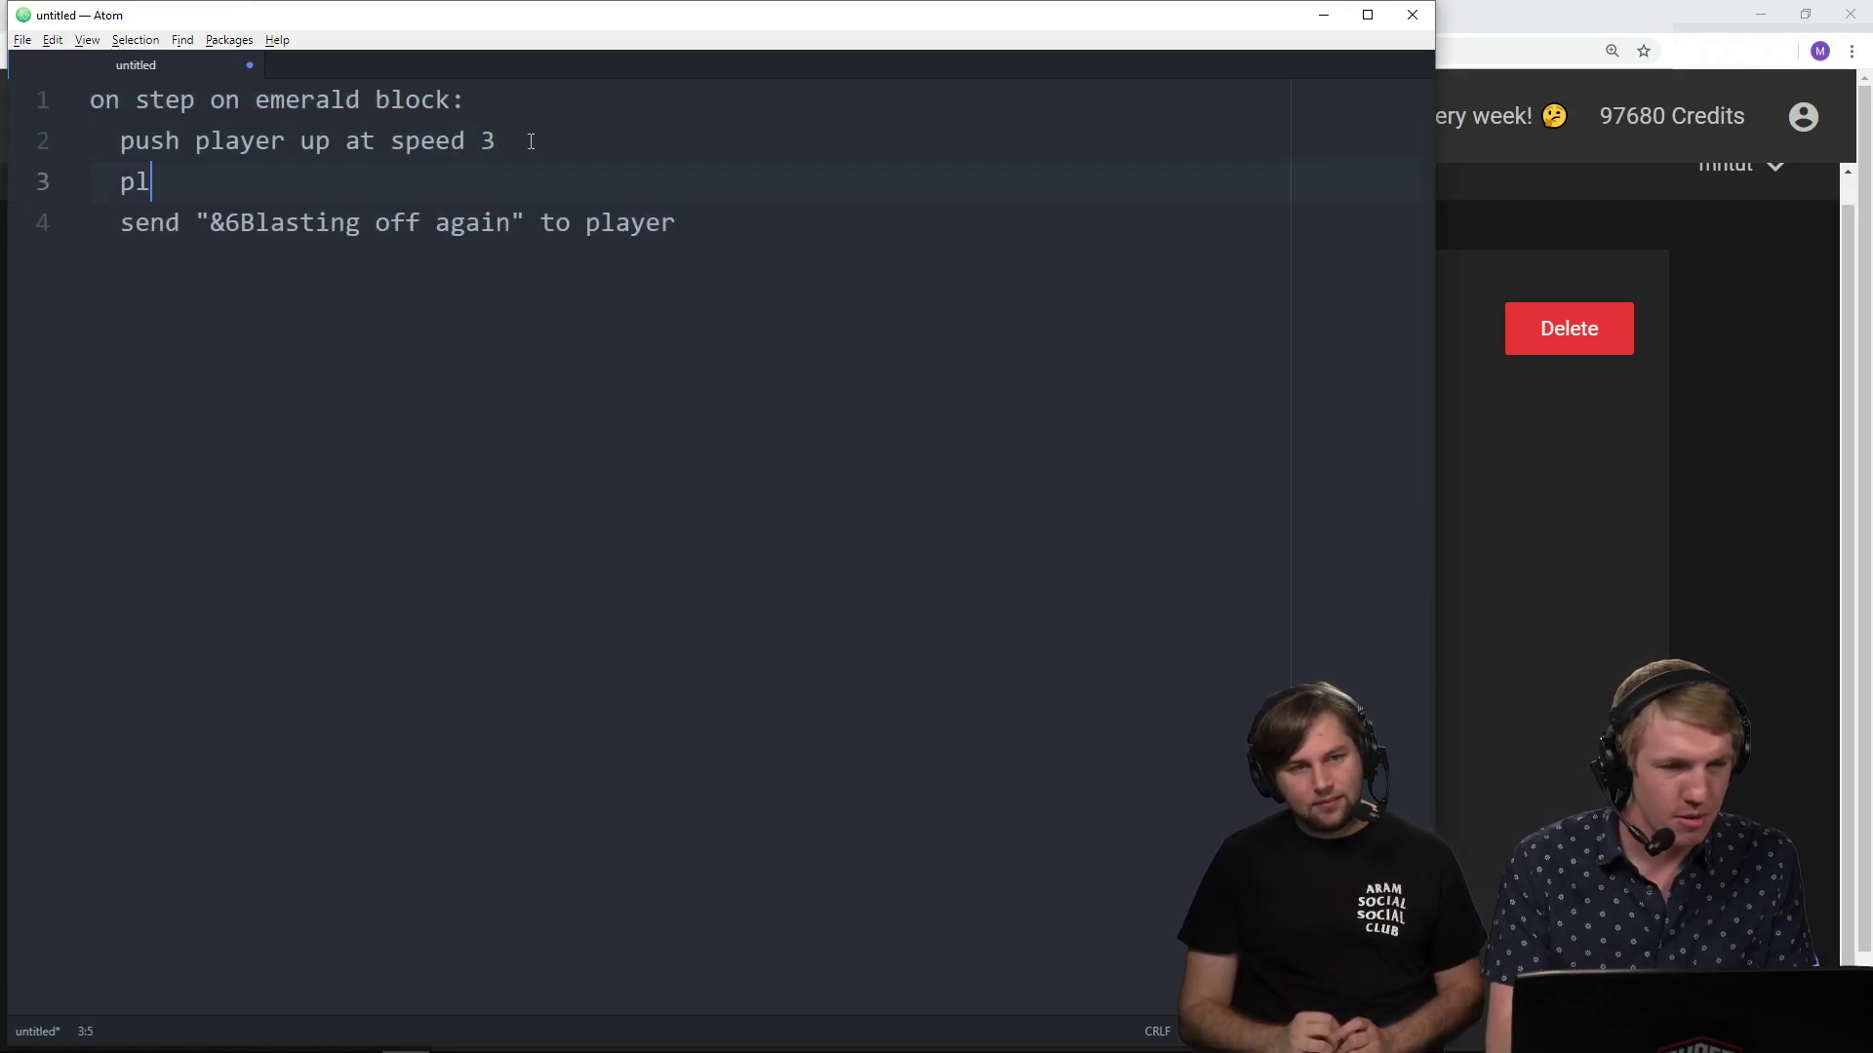
key("BackSpace")
key("BackSpace")
key("BackSpace")
type("ush player forward at speed 10")
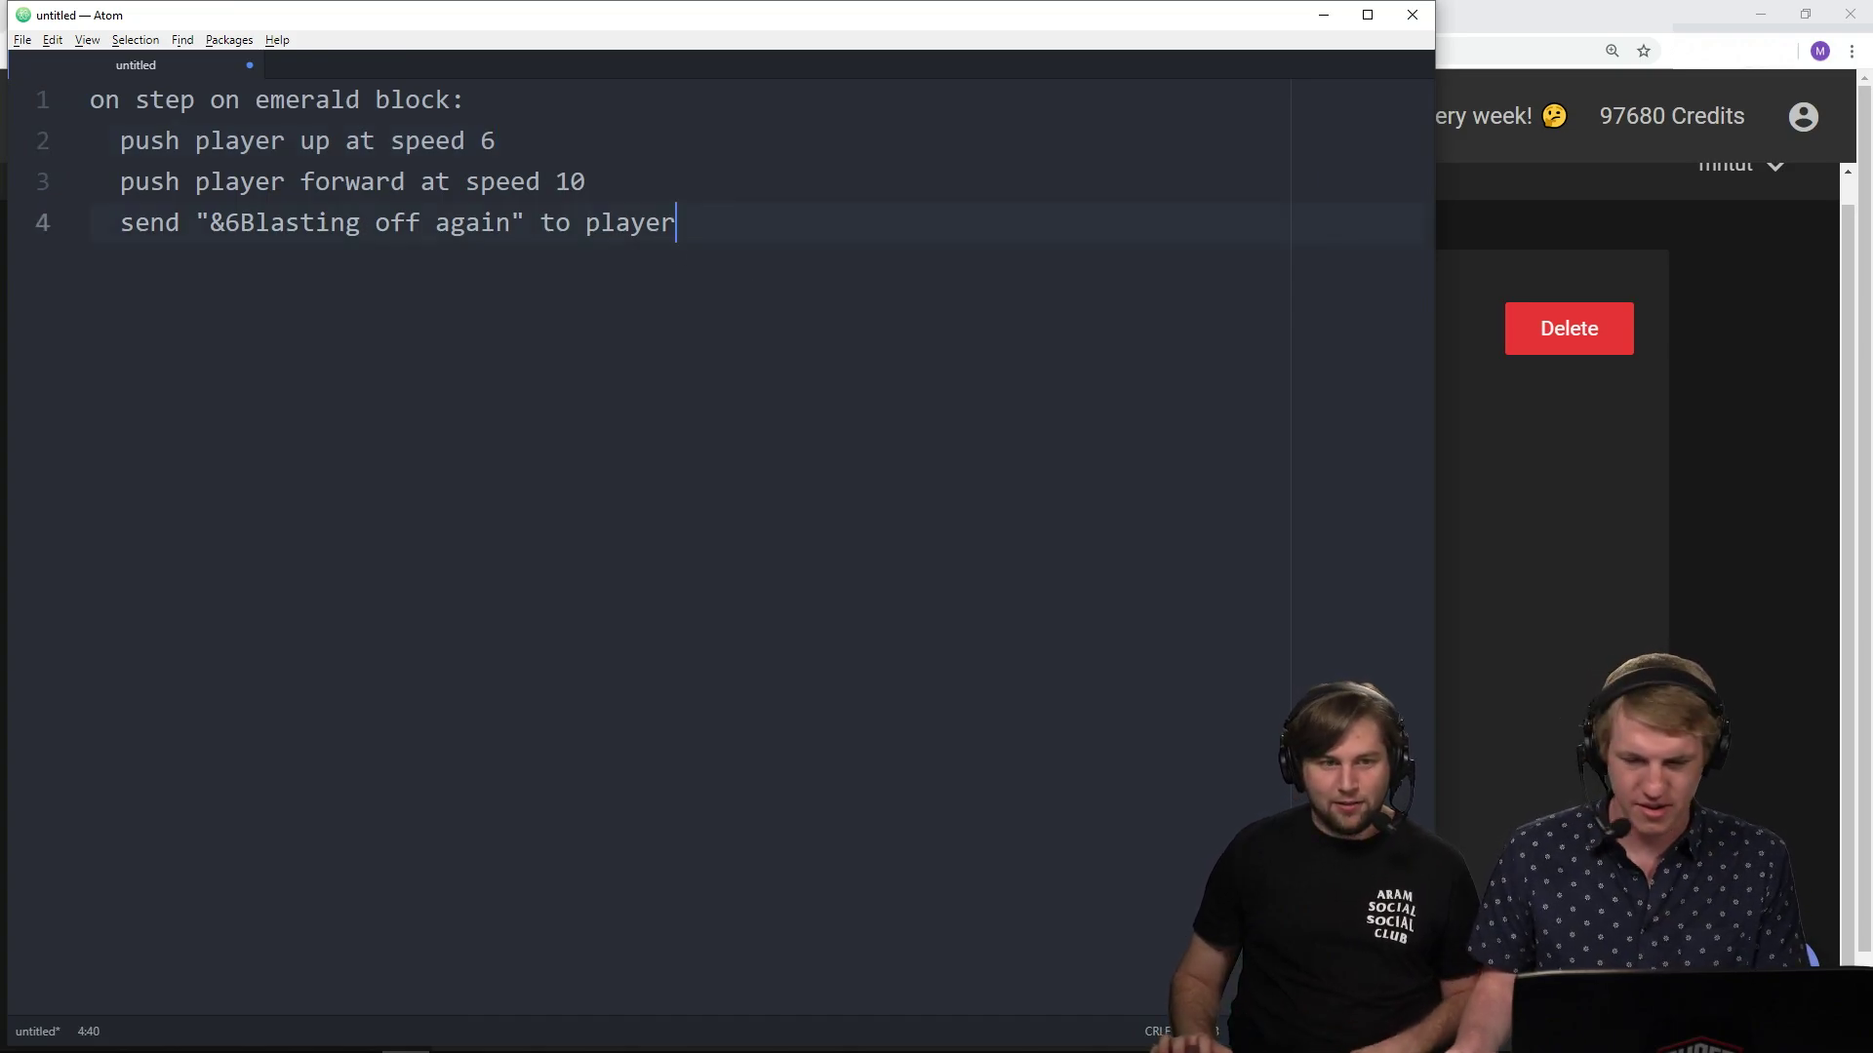
Paste the updated script into Minehut's tutorial.sk and save it.
key("ctrl+a")
key("ctrl+c")
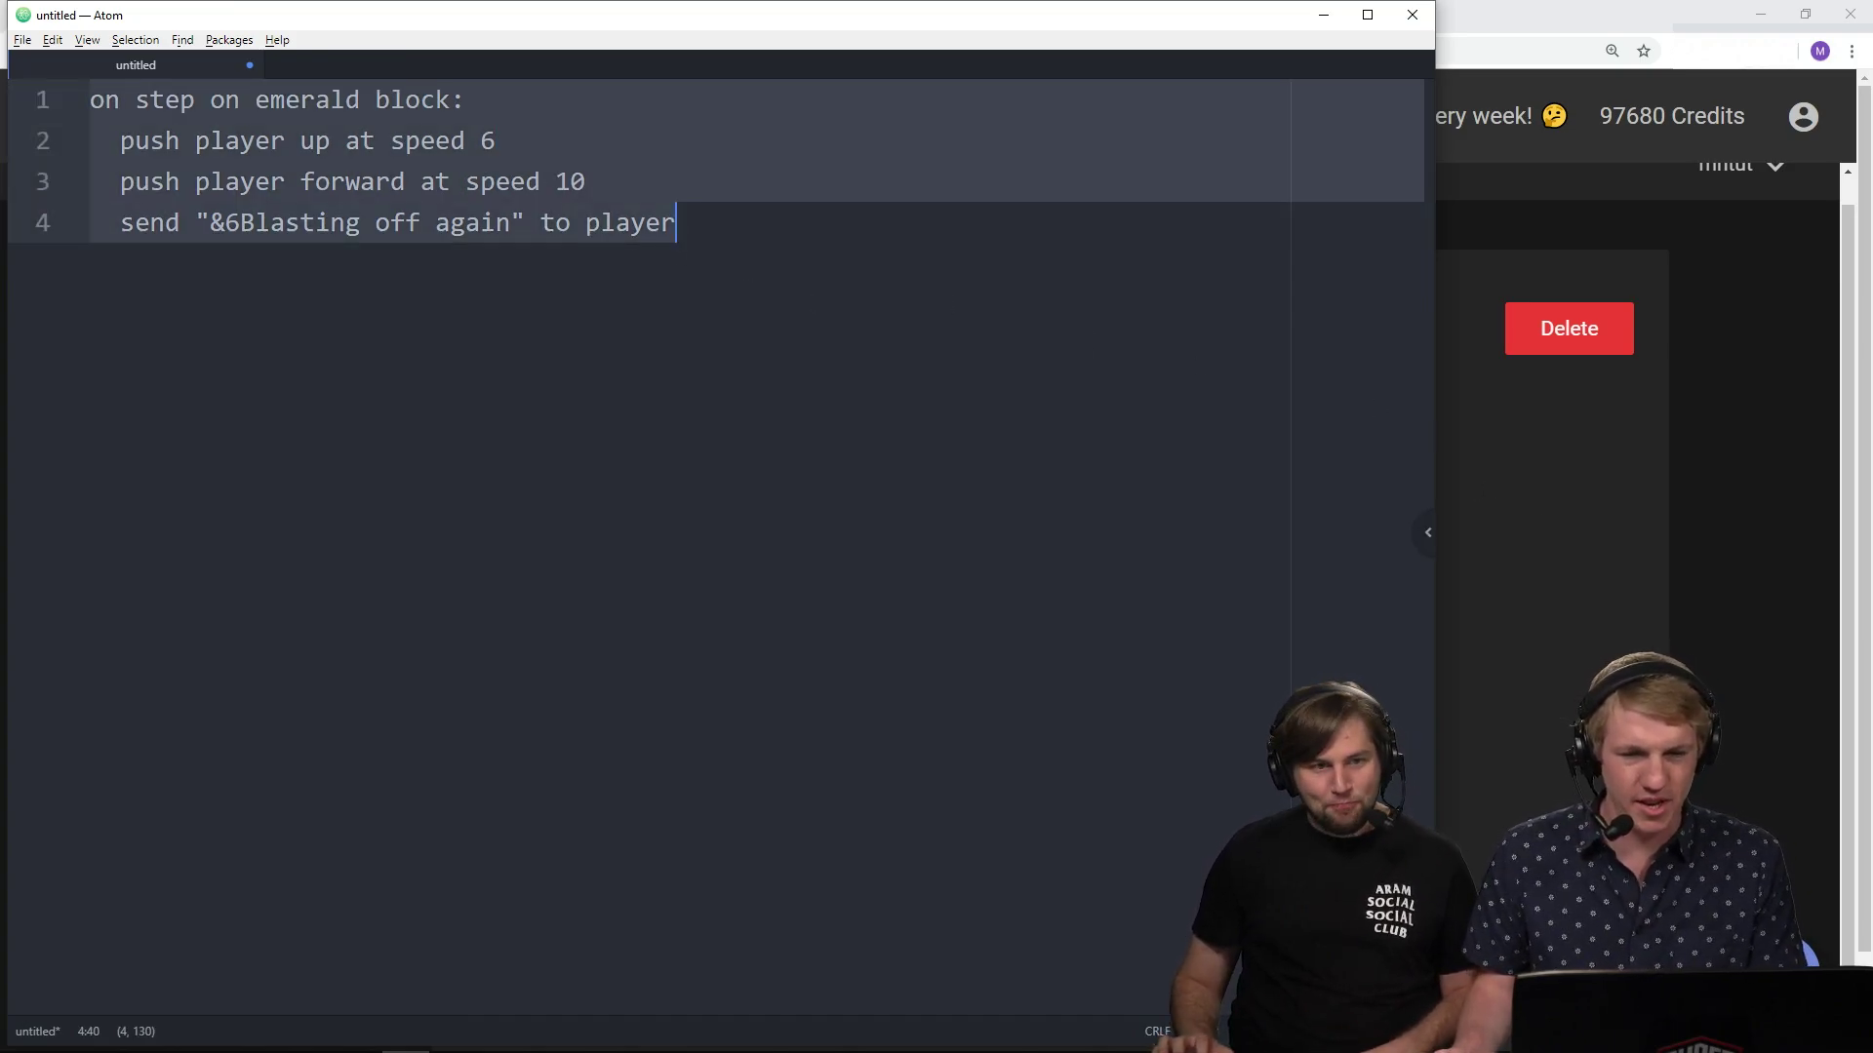
key("alt+Tab")
key("ctrl+a")
key("ctrl+v")
scroll(1117, 527, "down", 1)
scroll(1515, 930, "down", 1)
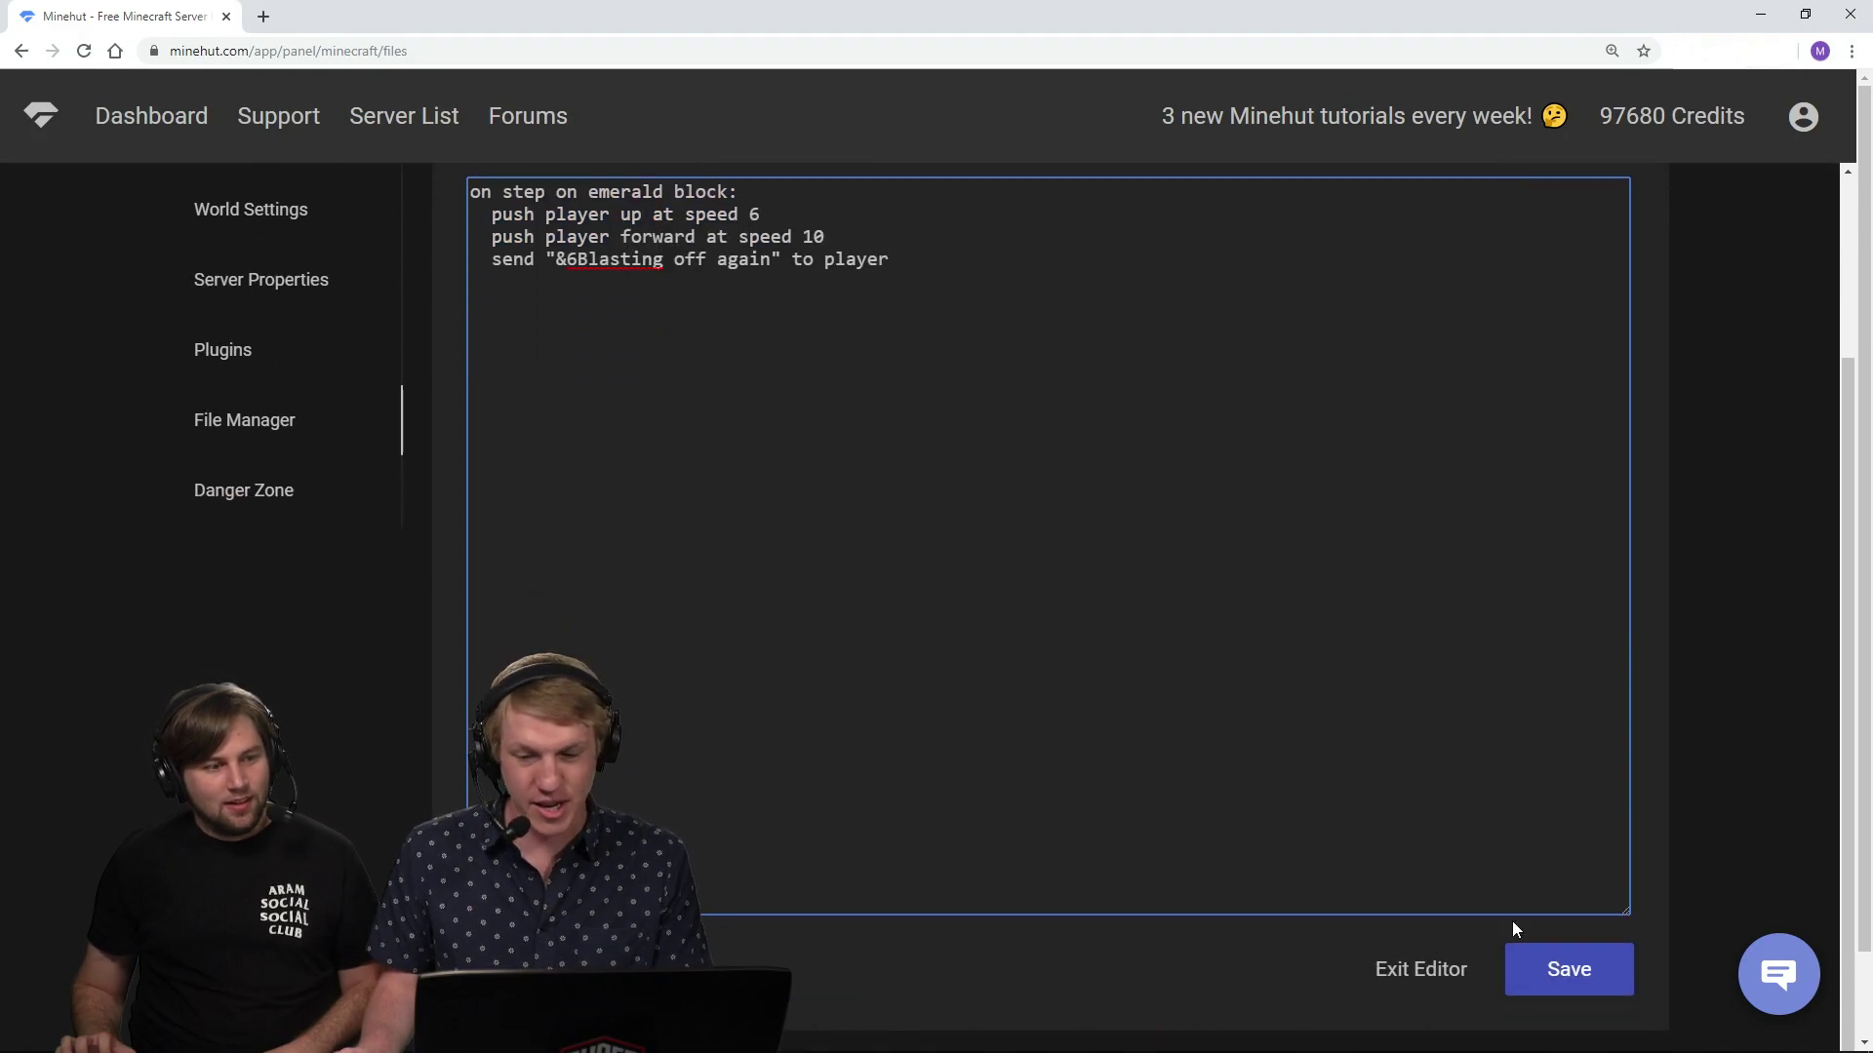
left_click(1565, 969)
key("alt+Tab")
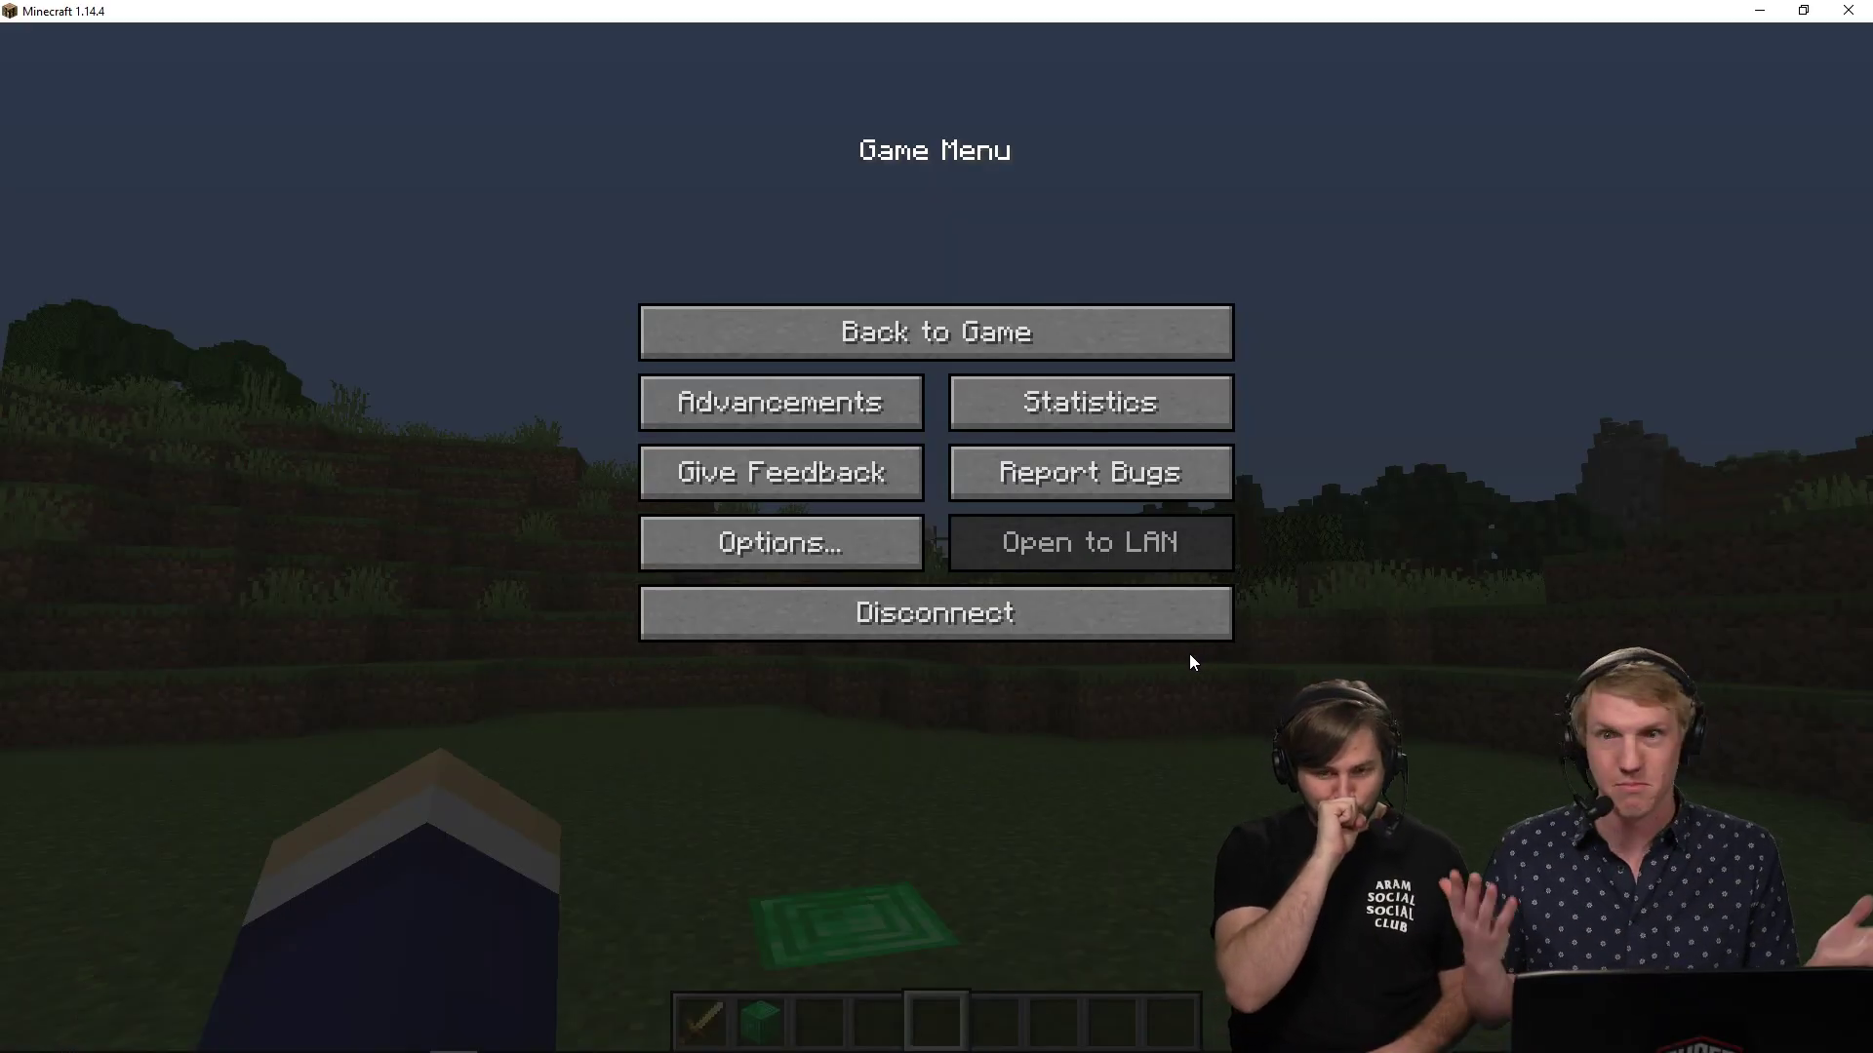
Resume the game and reload tutorial.sk with /sk reload tutorial.
key("Escape")
key("t")
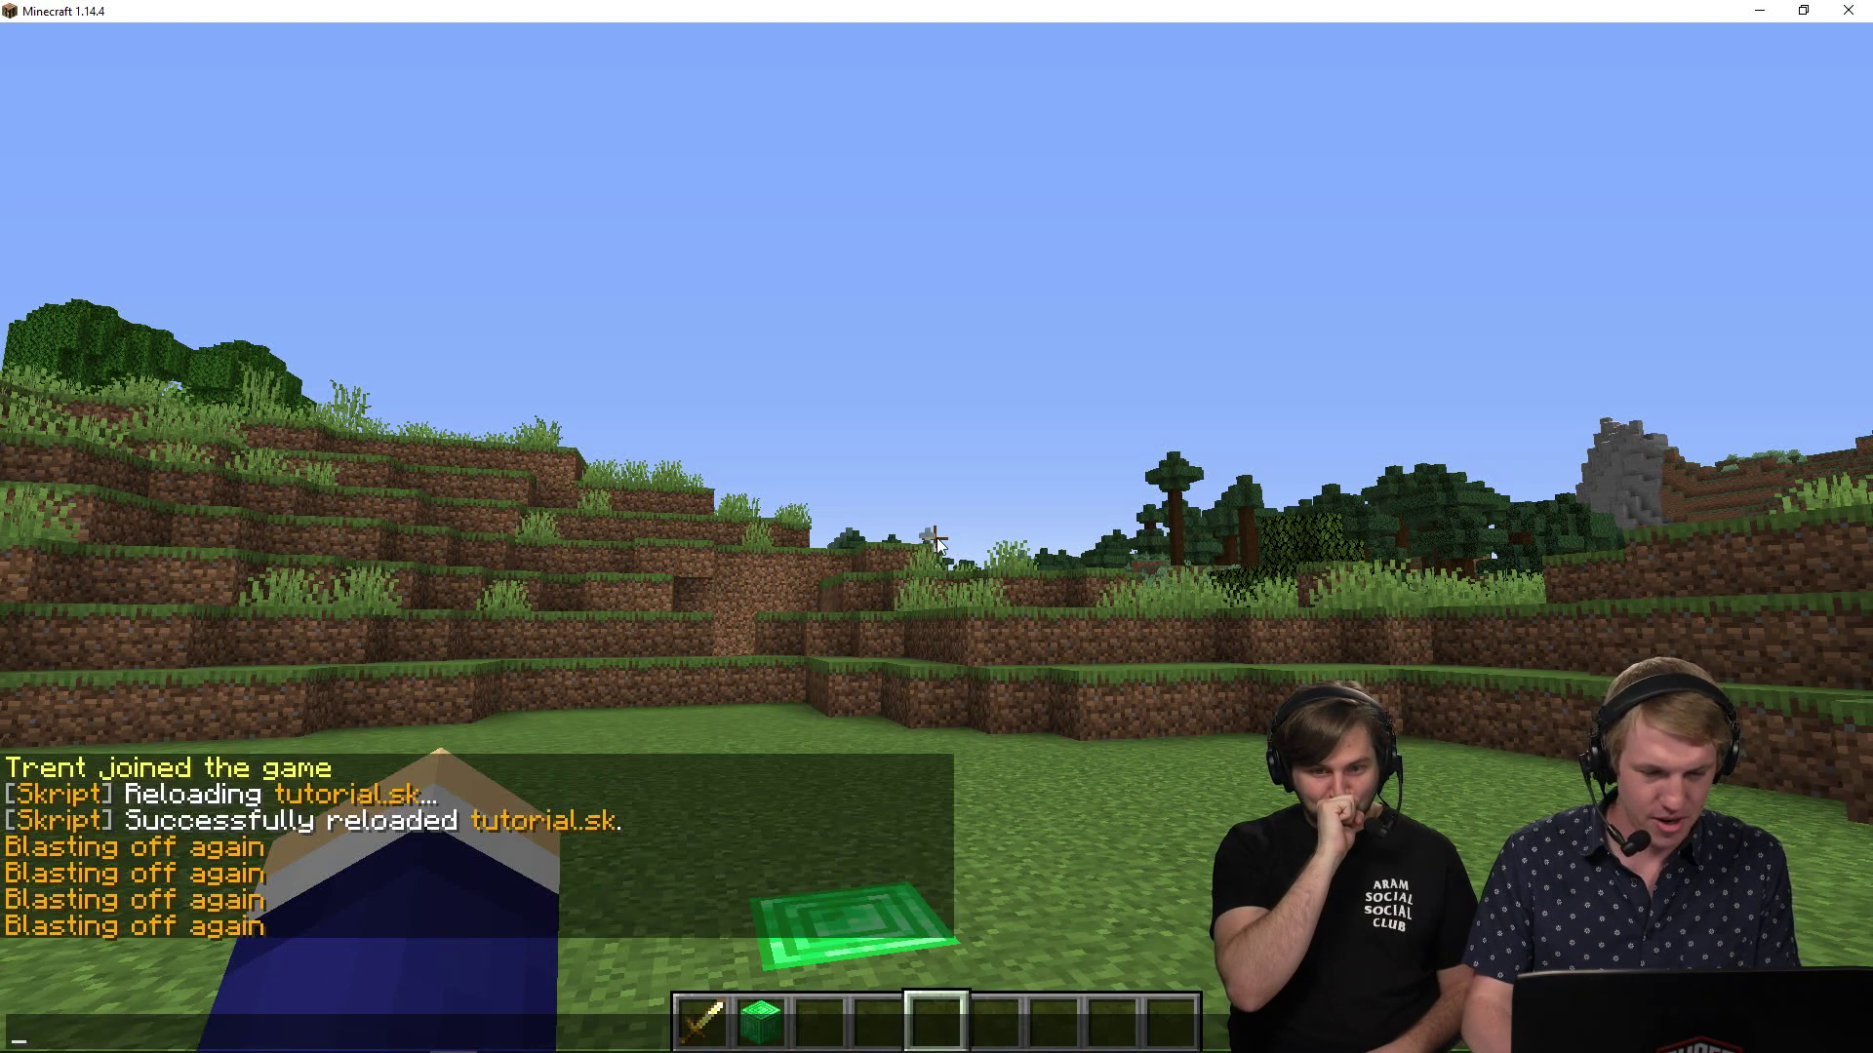
key("Return")
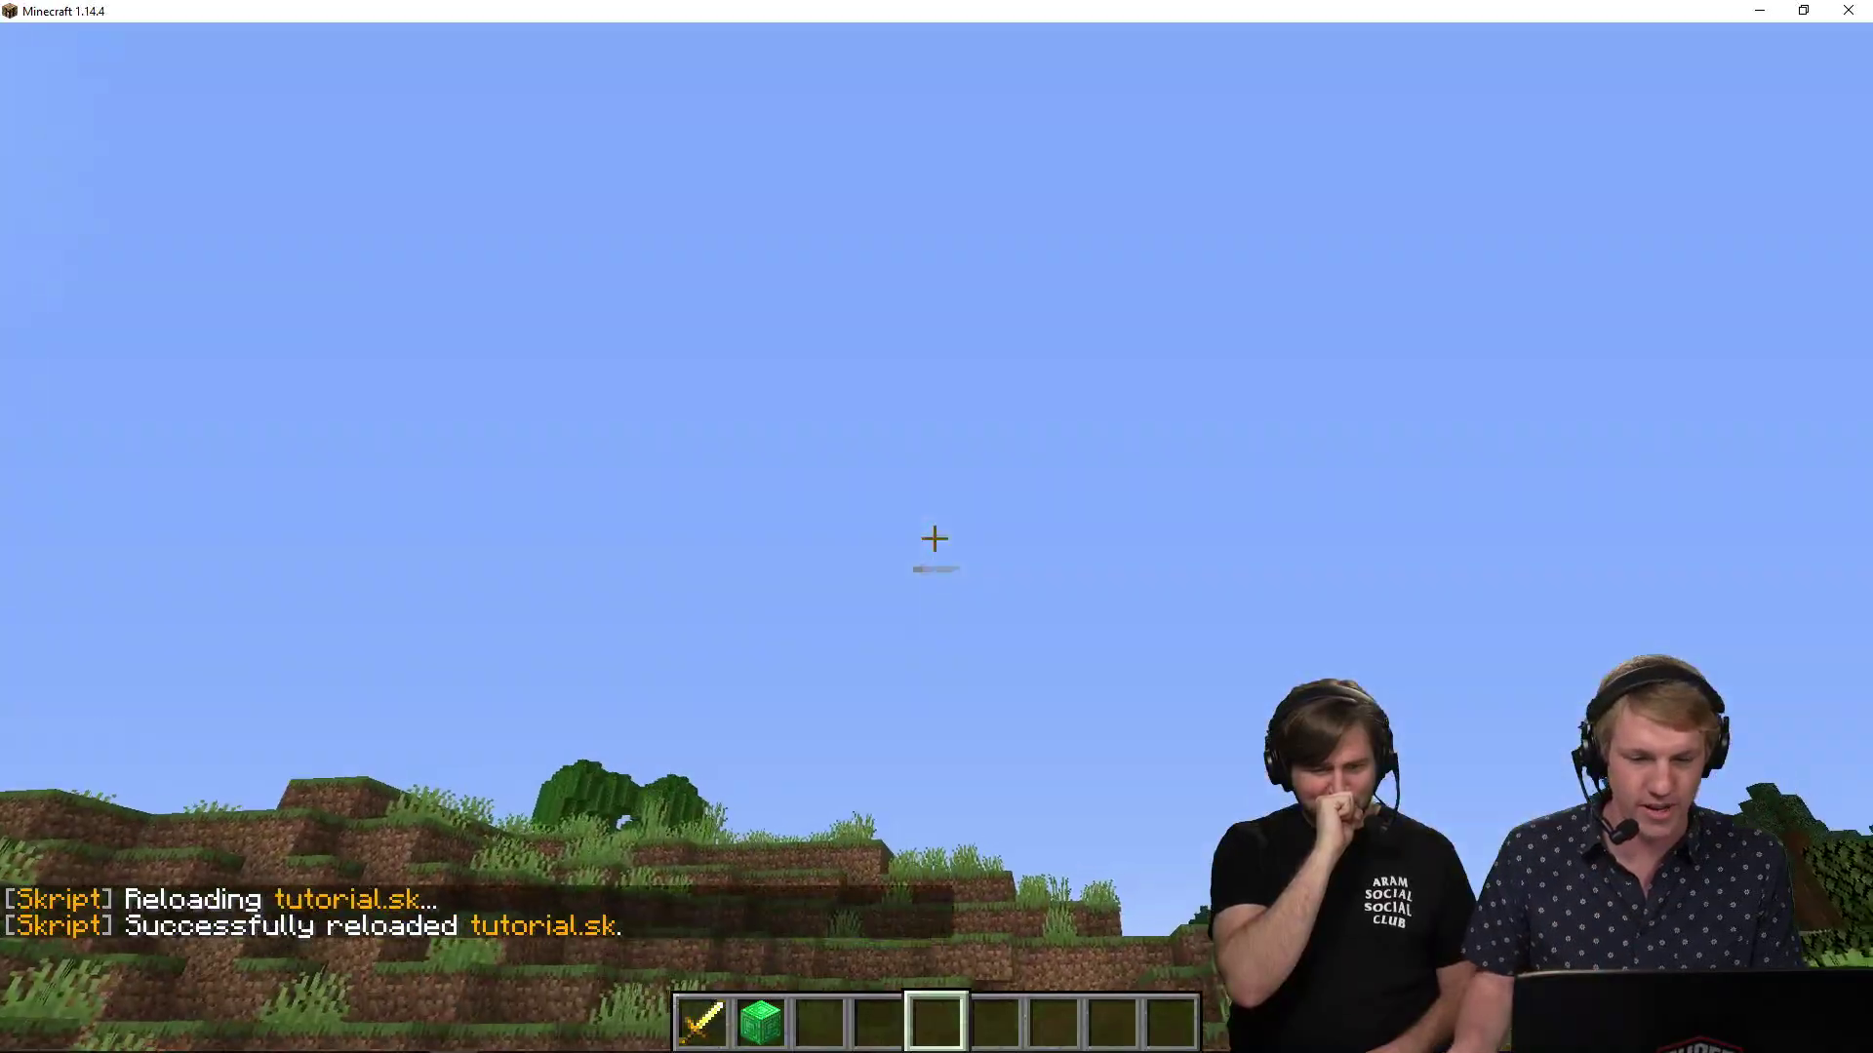
Walk onto the emerald plate to be flung far forward and up, then walk back.
key("w")
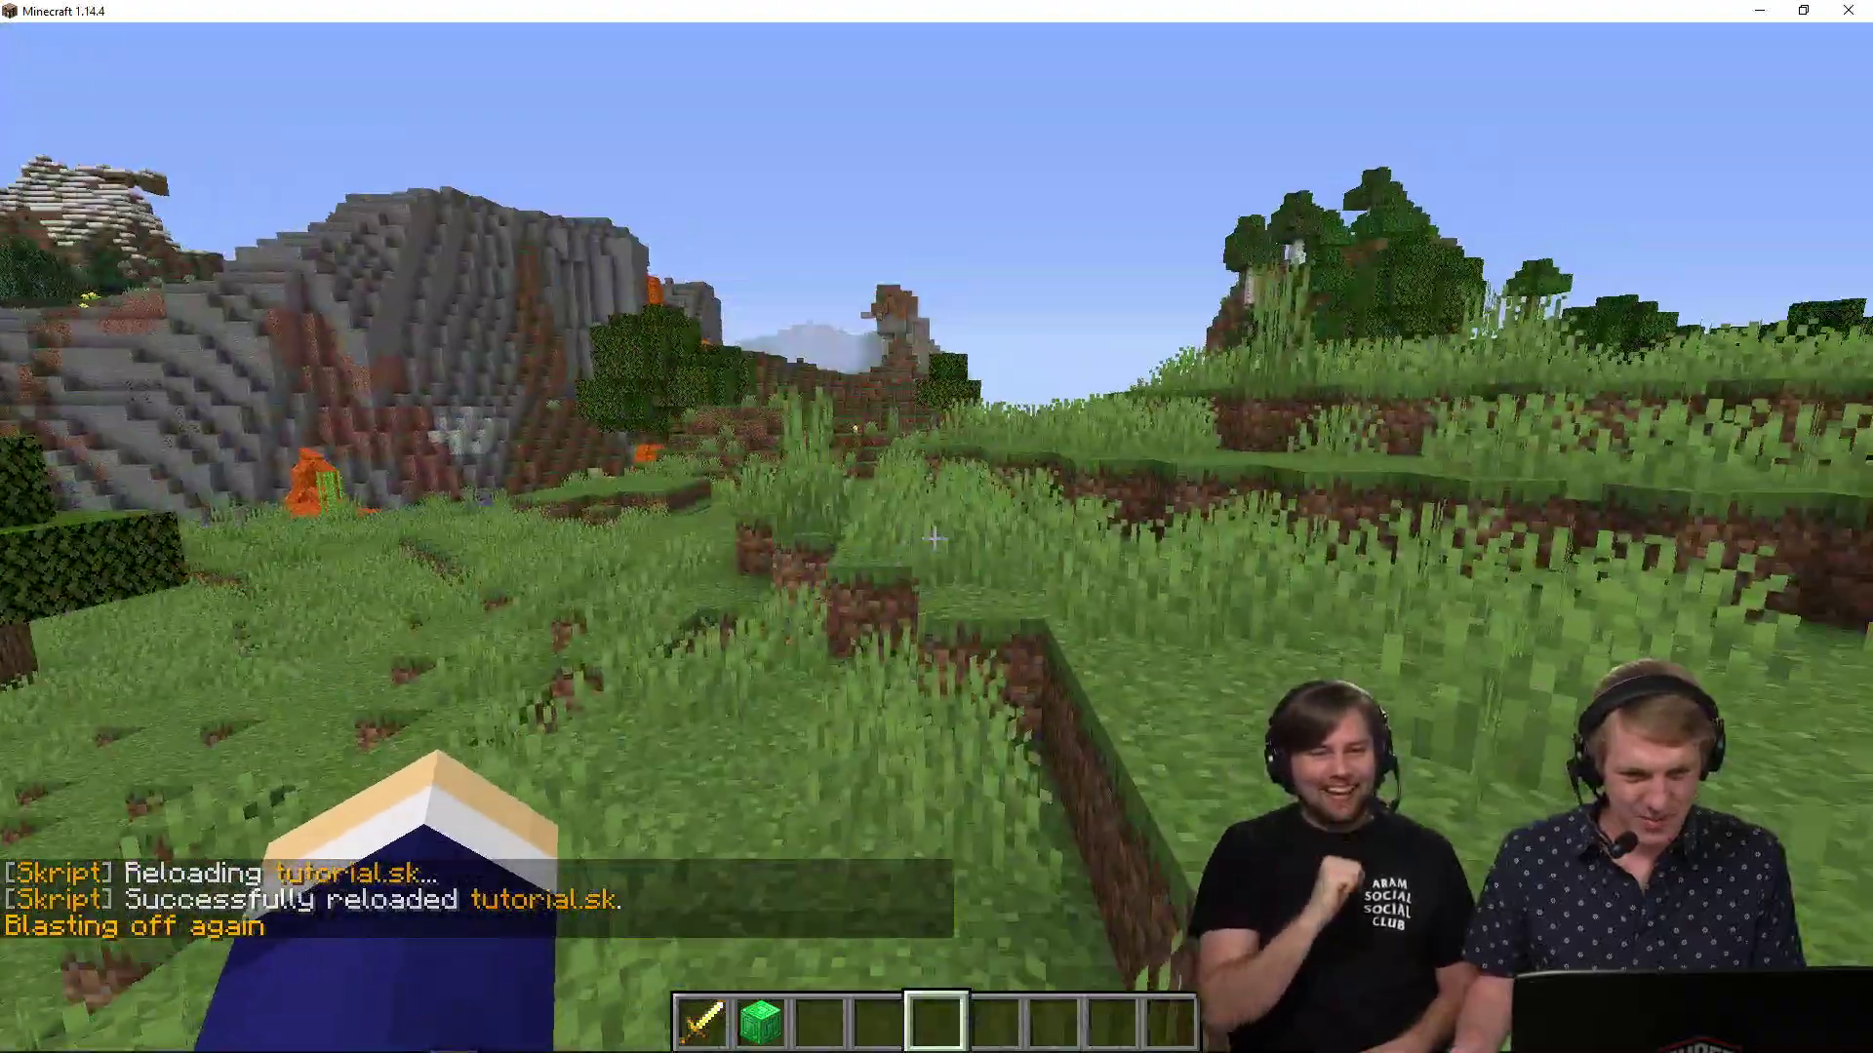
key("w")
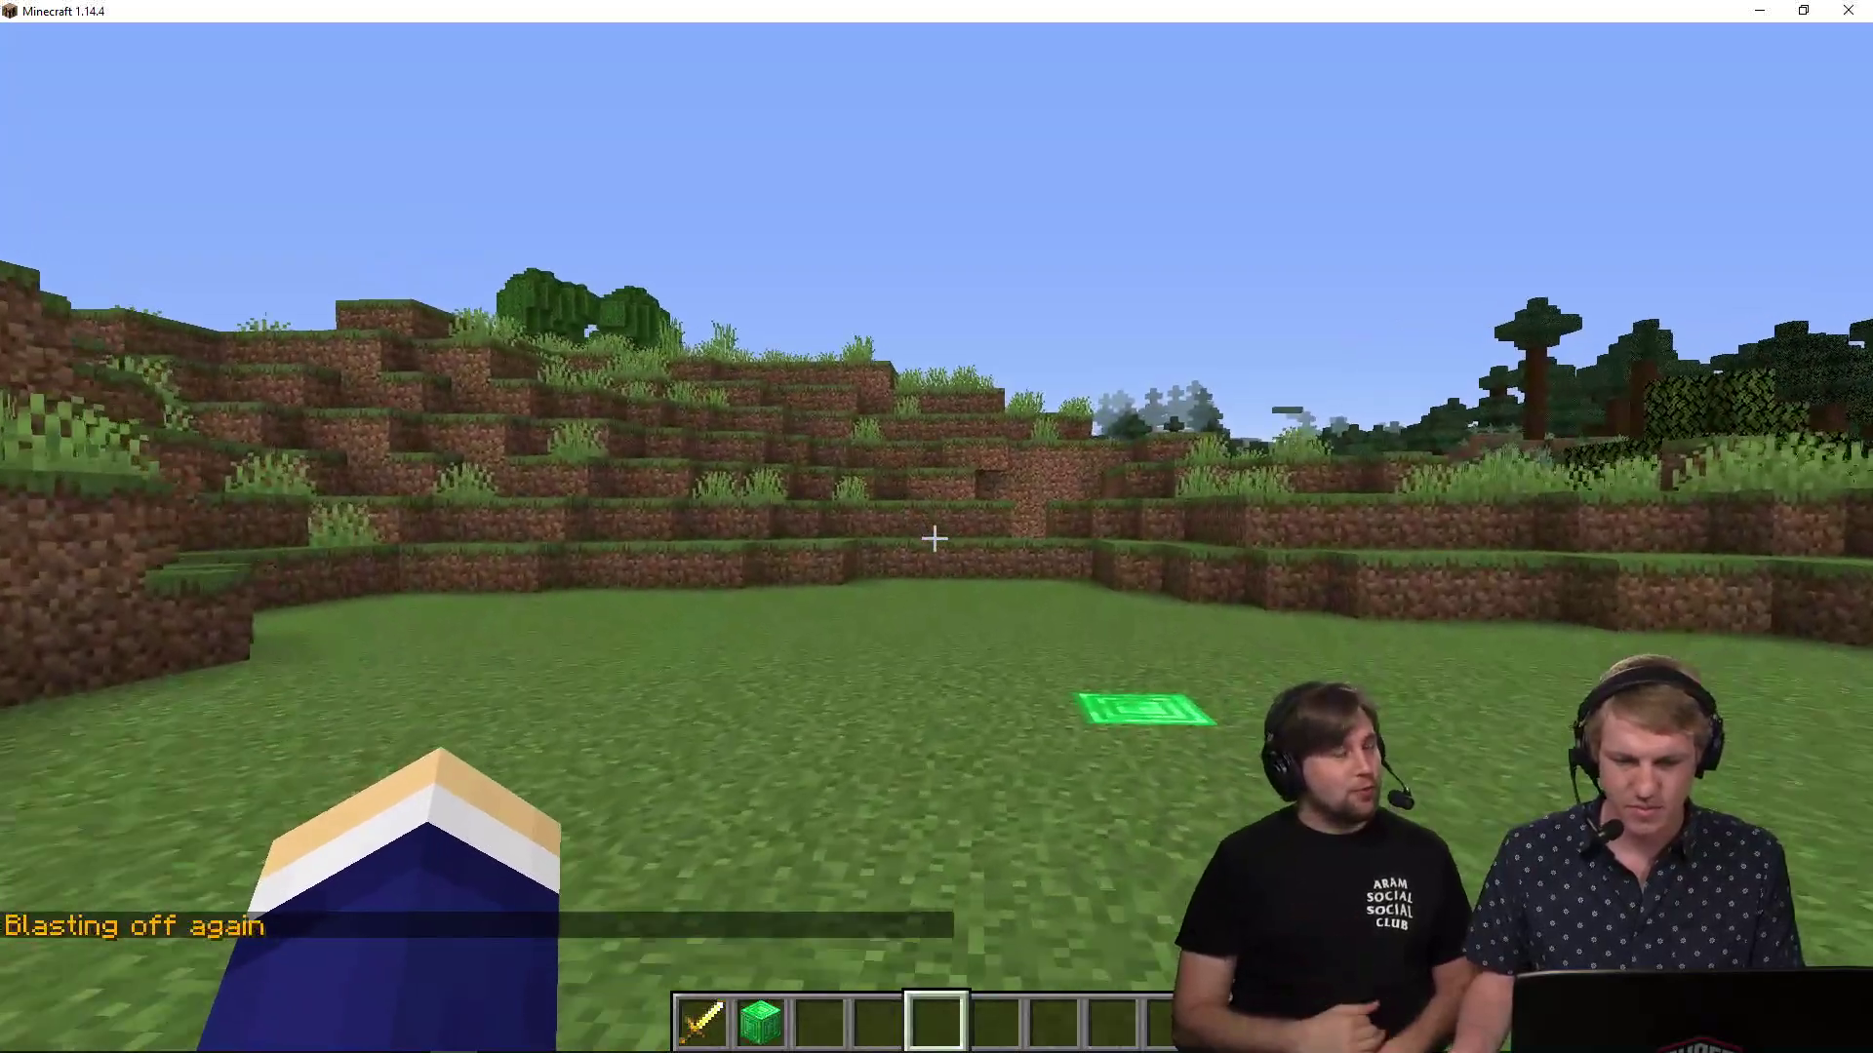
key("e")
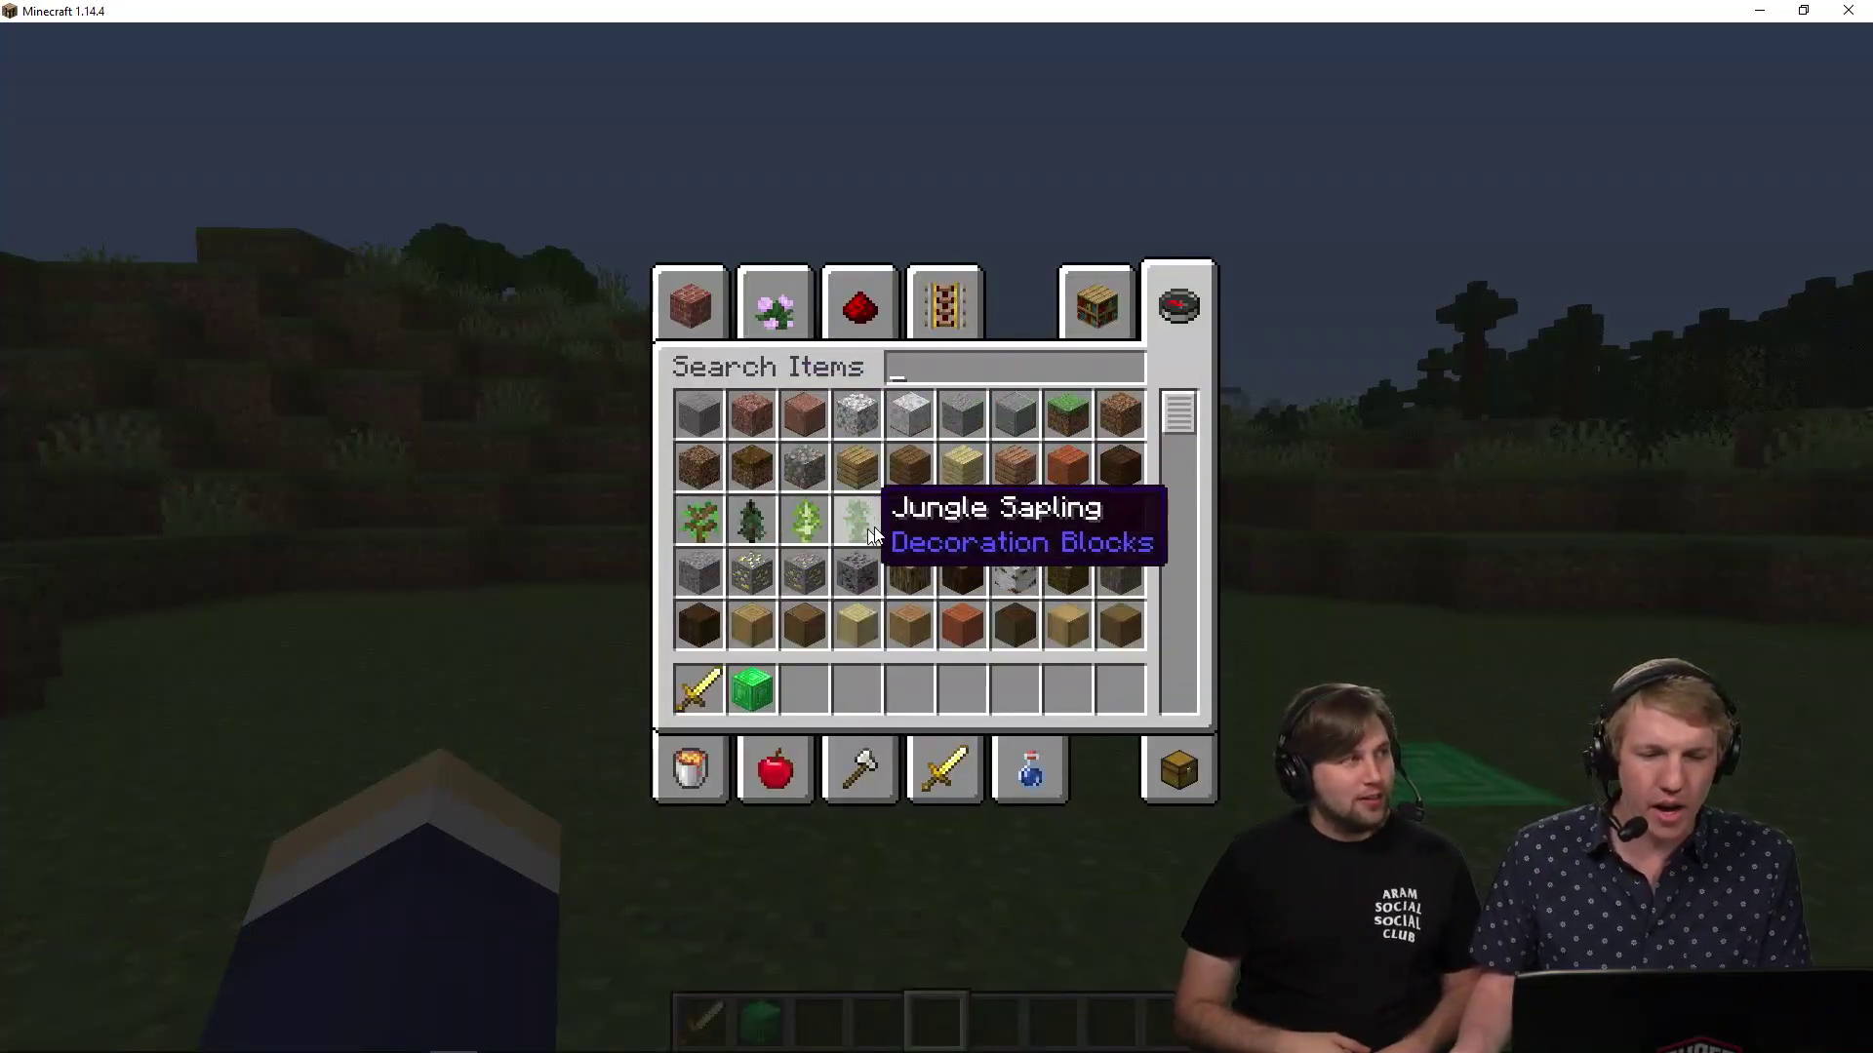
Lay Stripped Birch Logs into a dug trench beside the emerald plate.
left_click(848, 627)
left_click(804, 688)
key("e")
key("3")
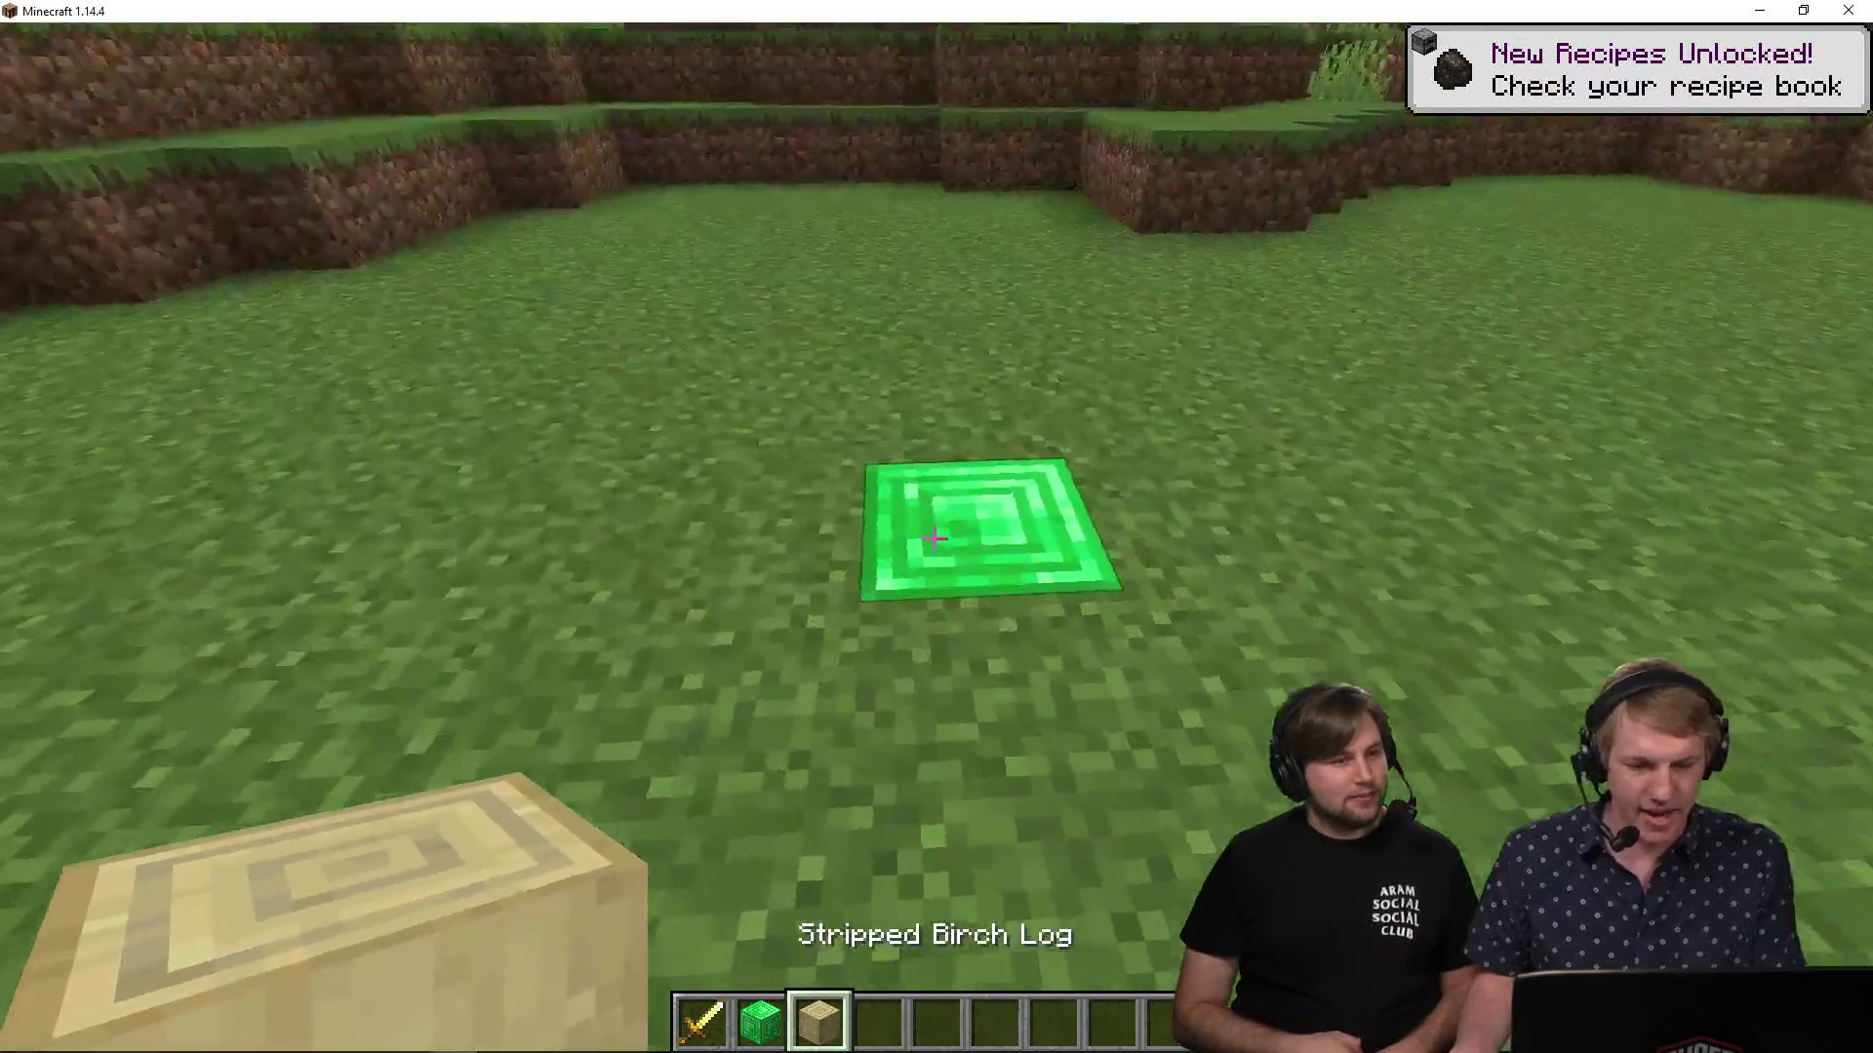
left_click(936, 536)
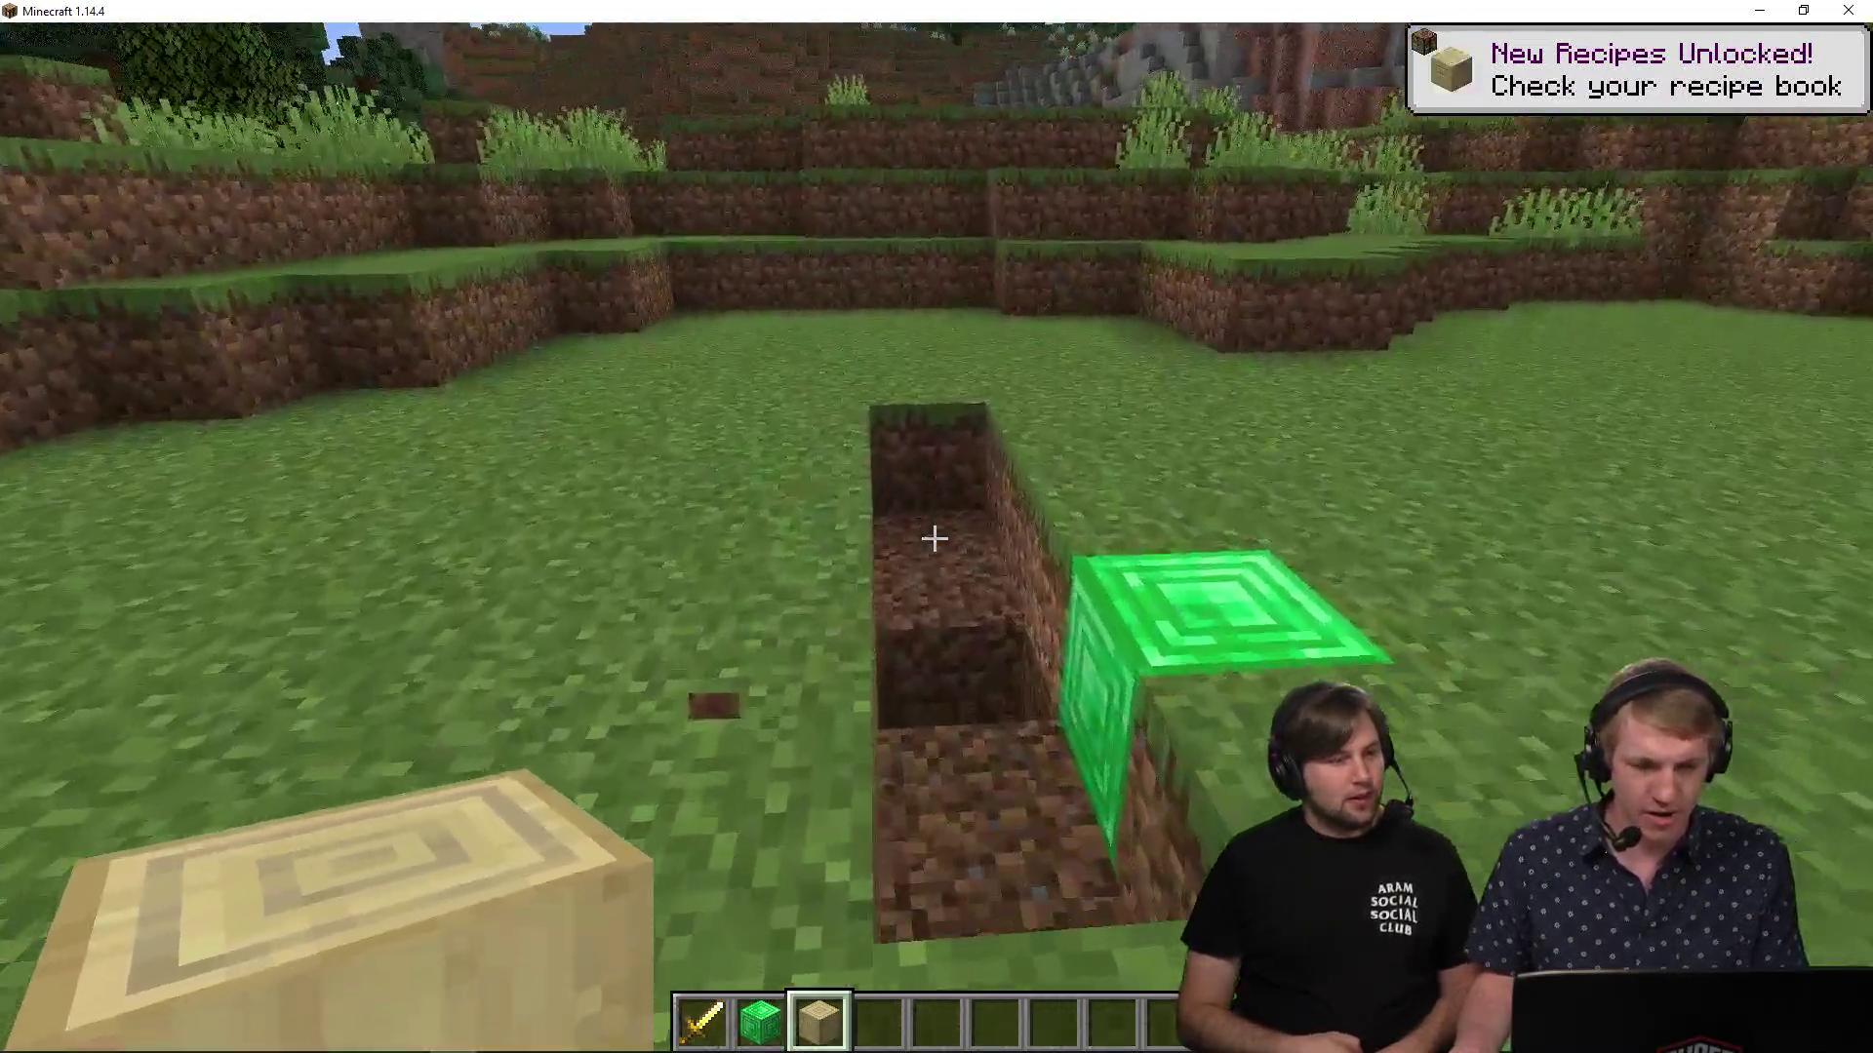
right_click(936, 537)
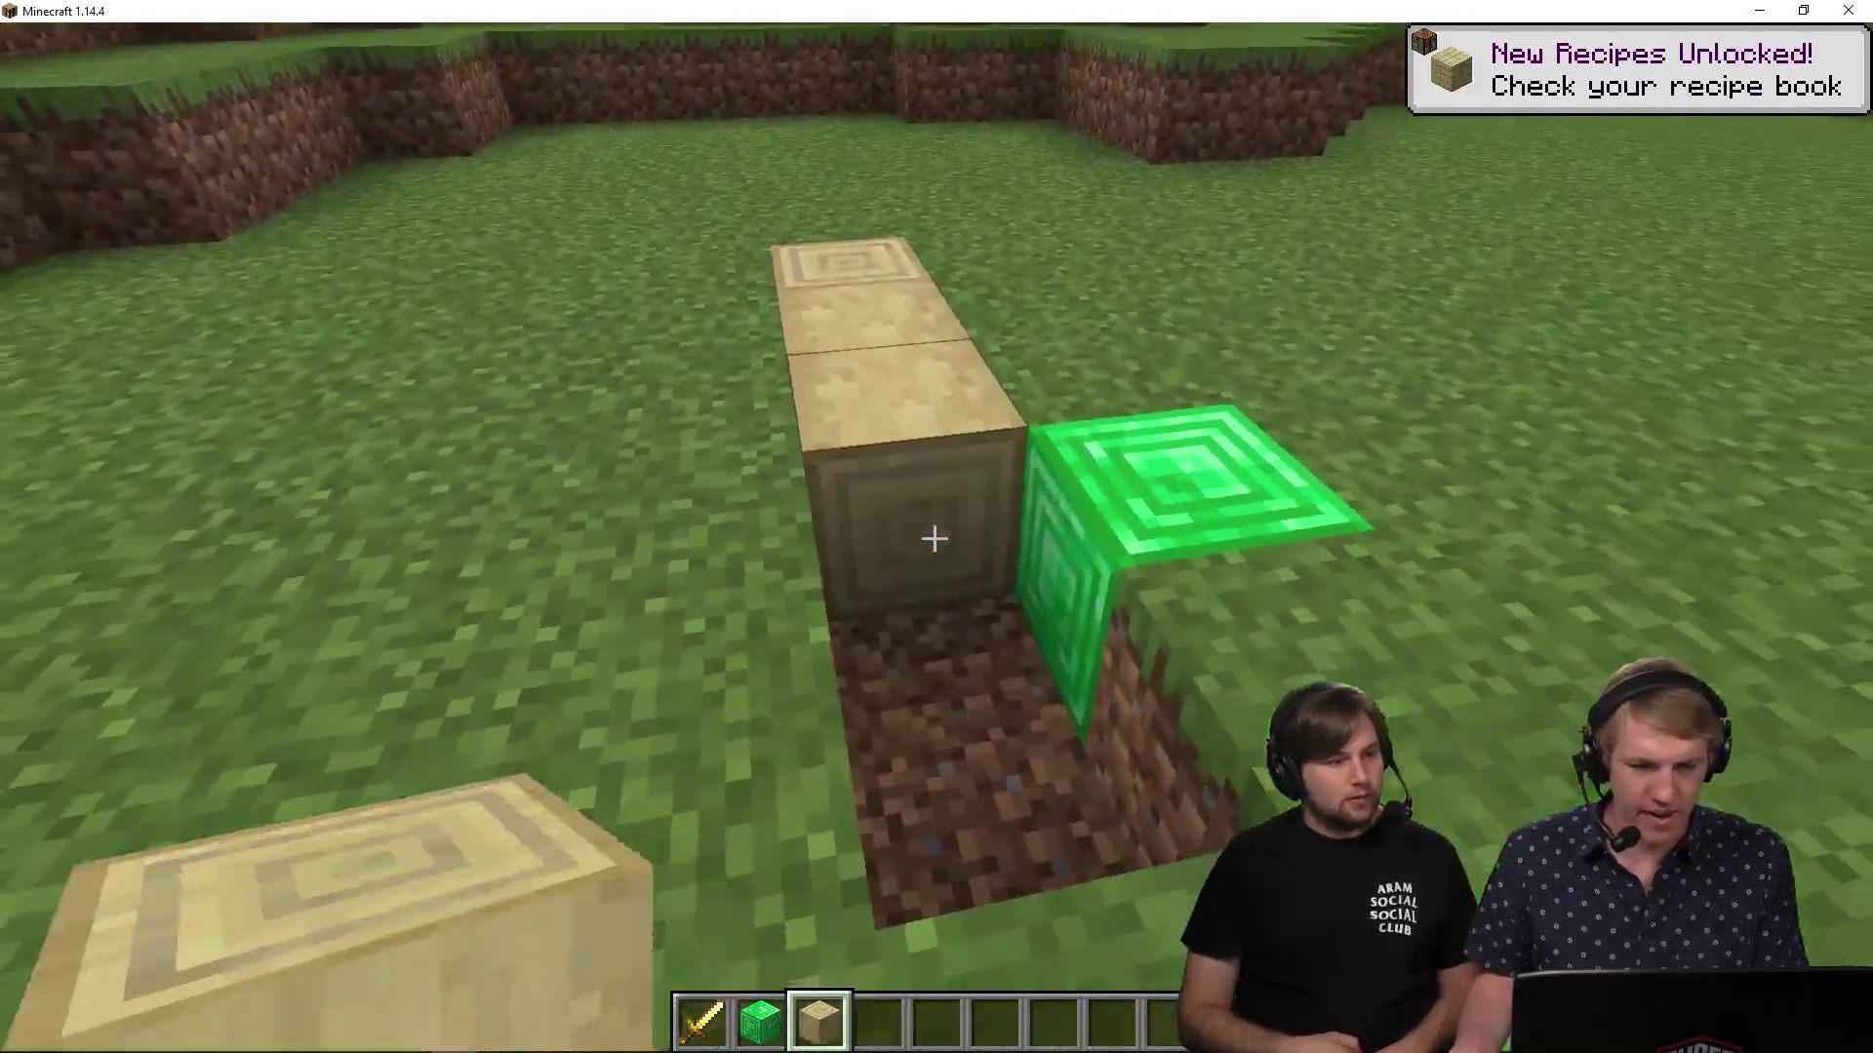
right_click(936, 537)
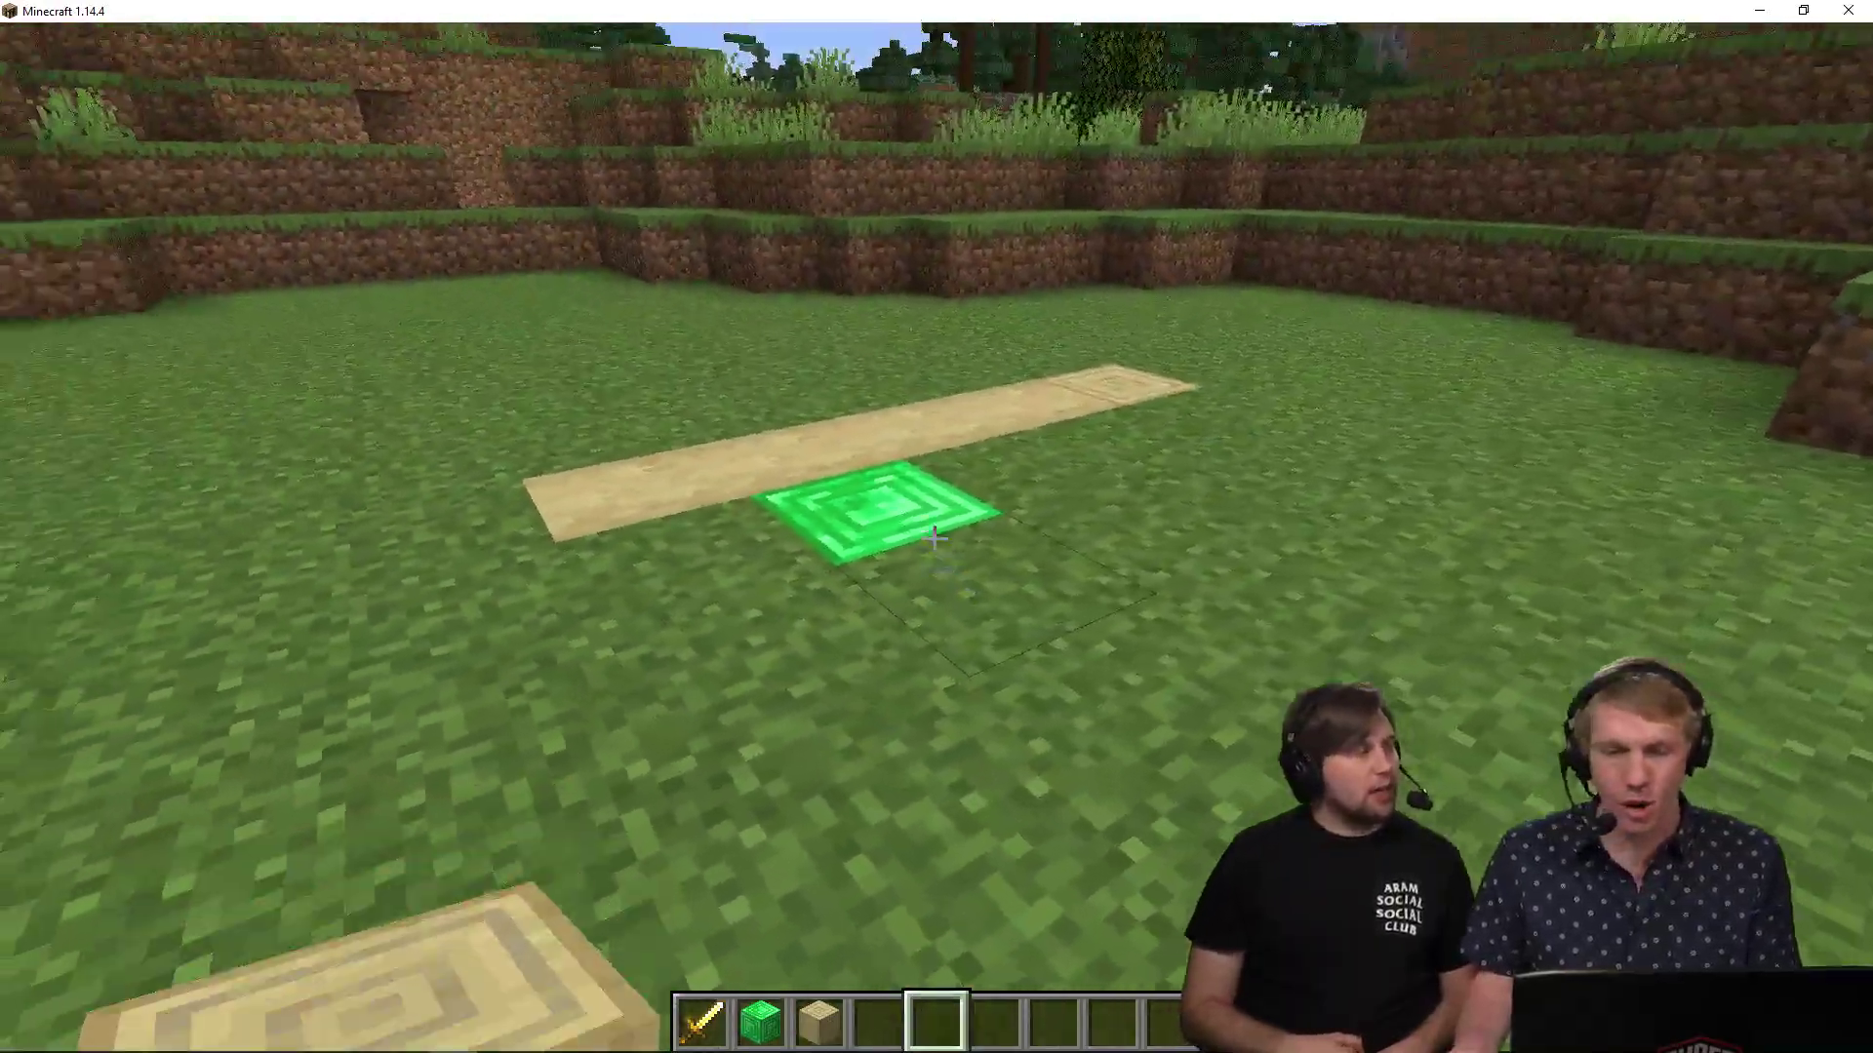
Step onto the emerald plate again to be launched high.
key("5")
key("w")
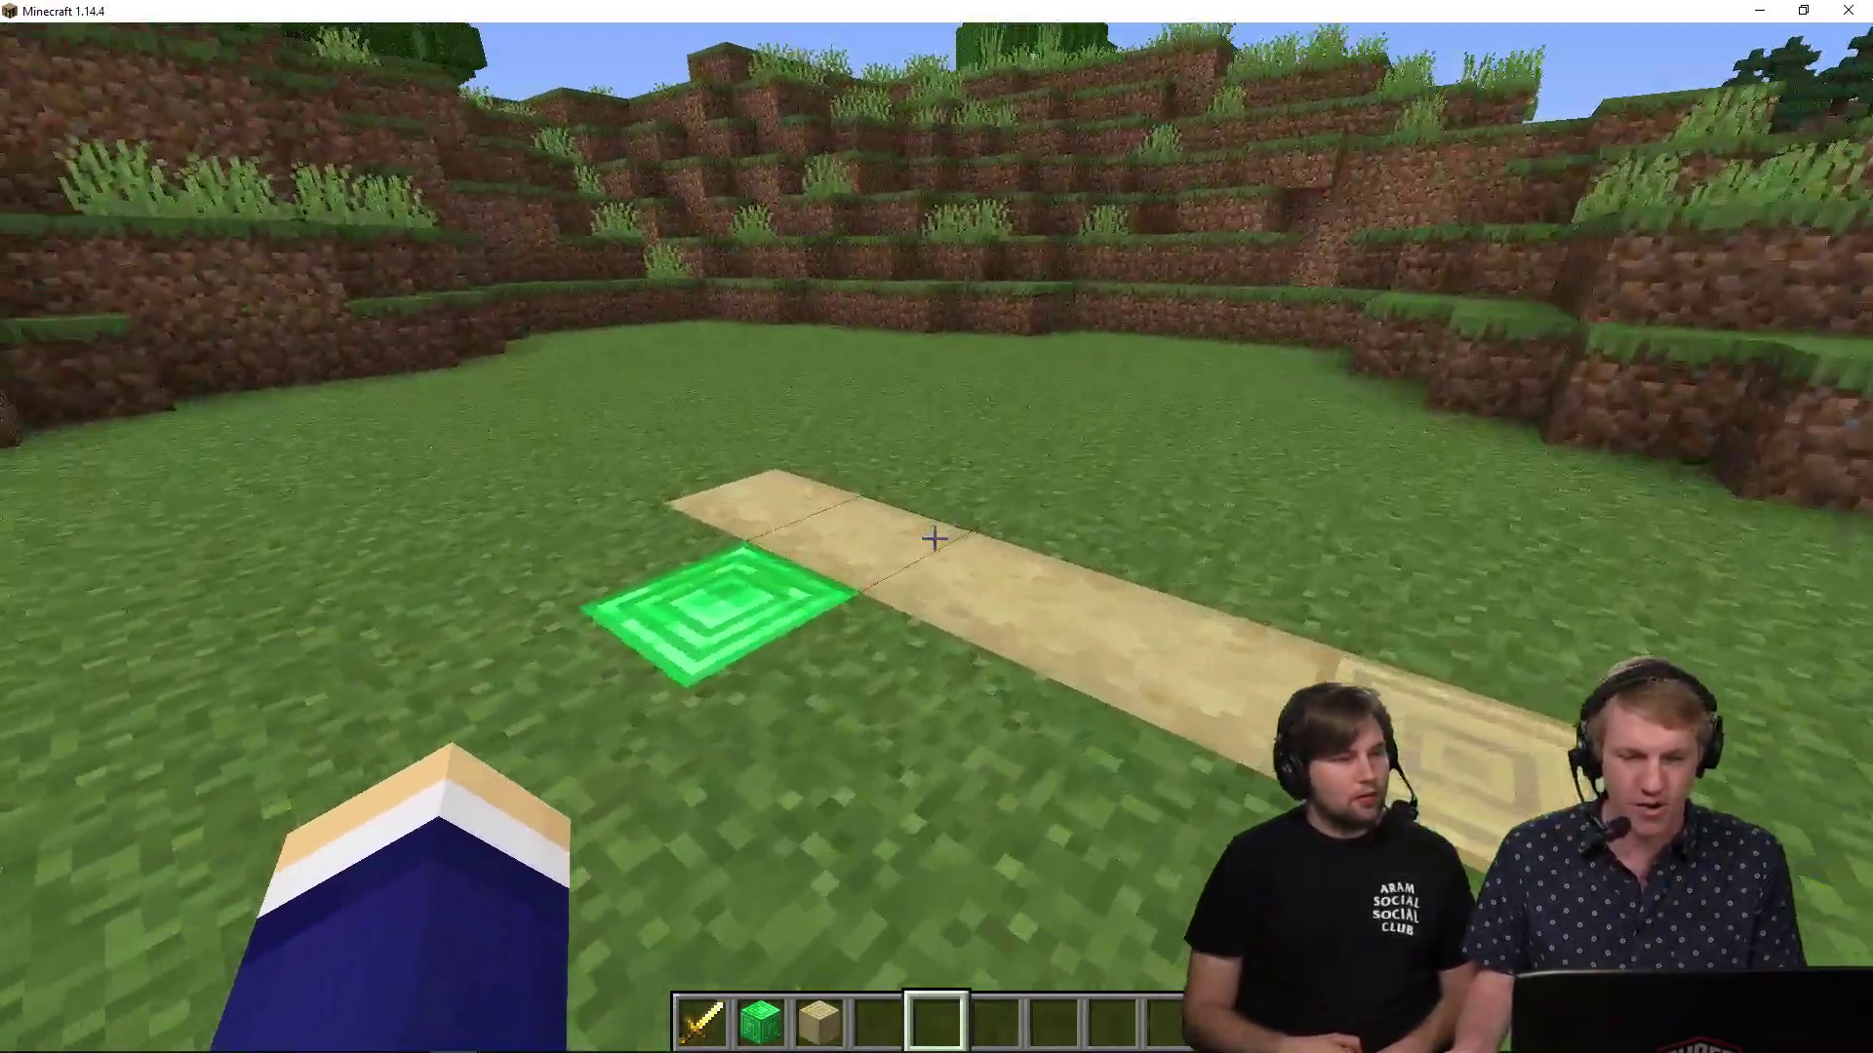
key("s")
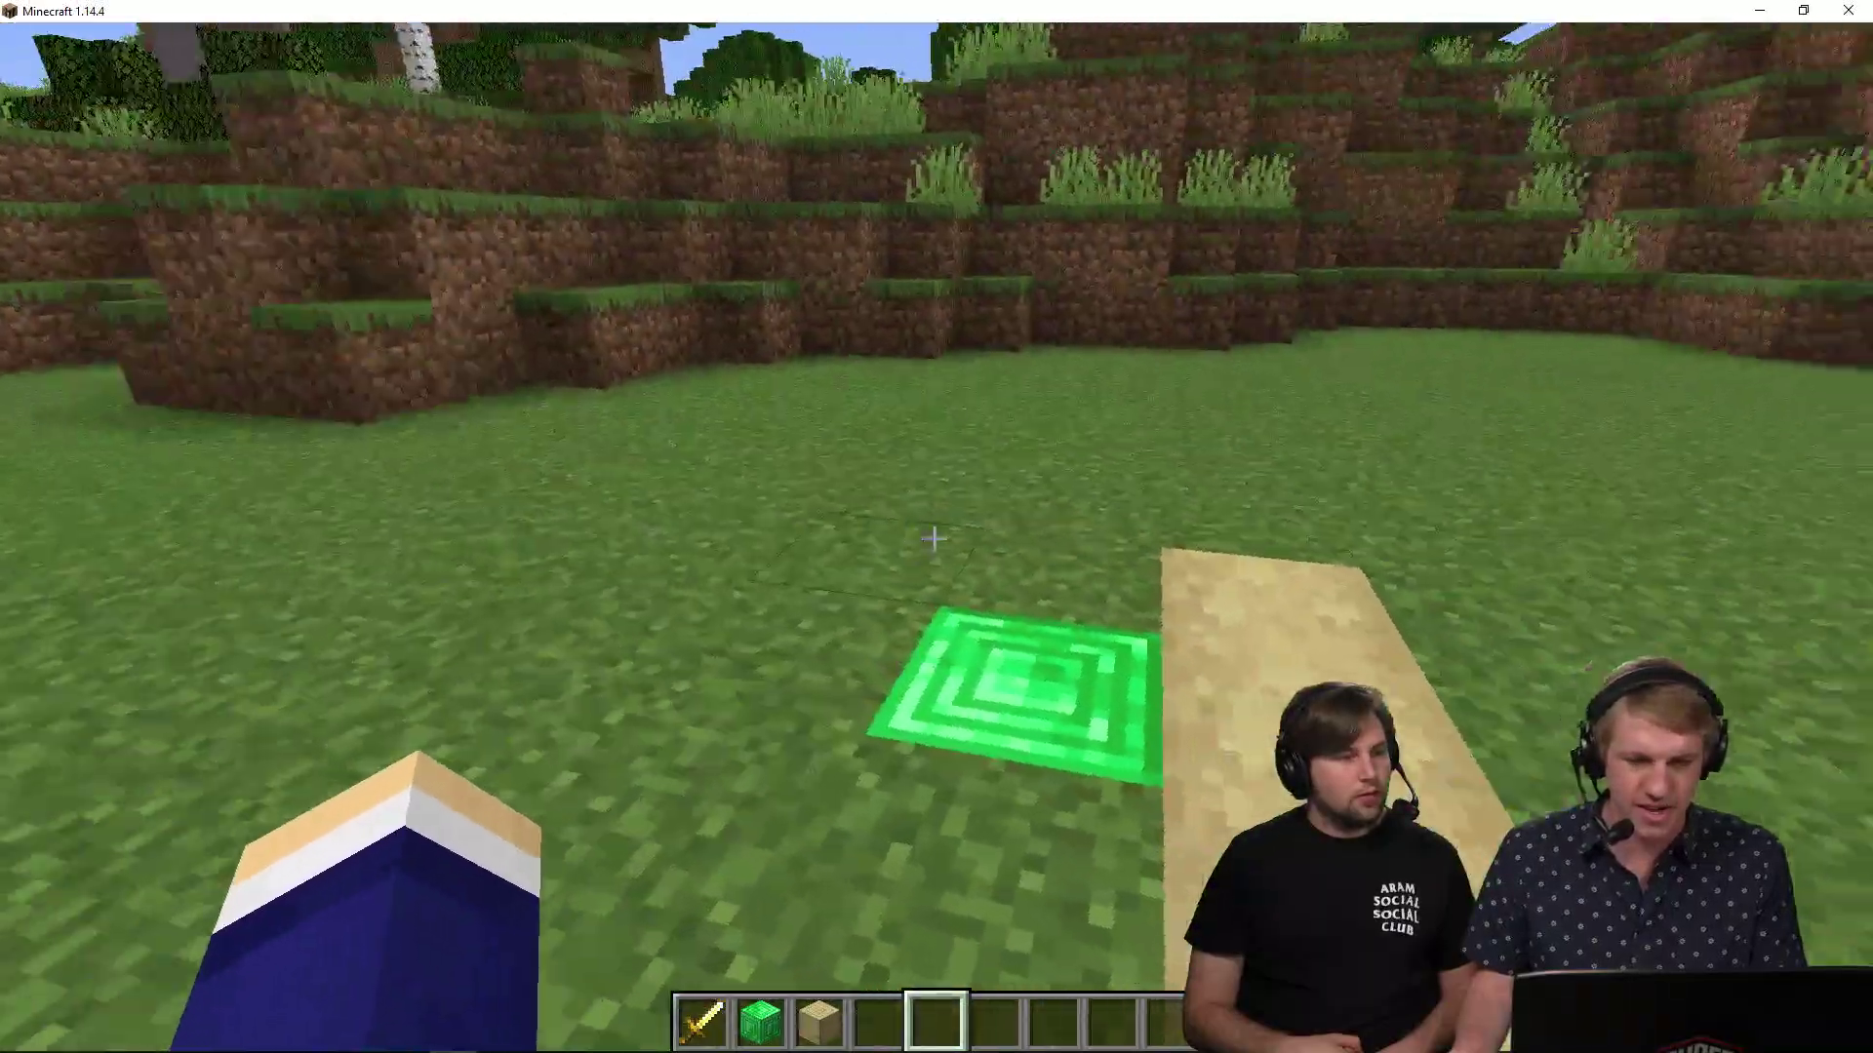
key("w")
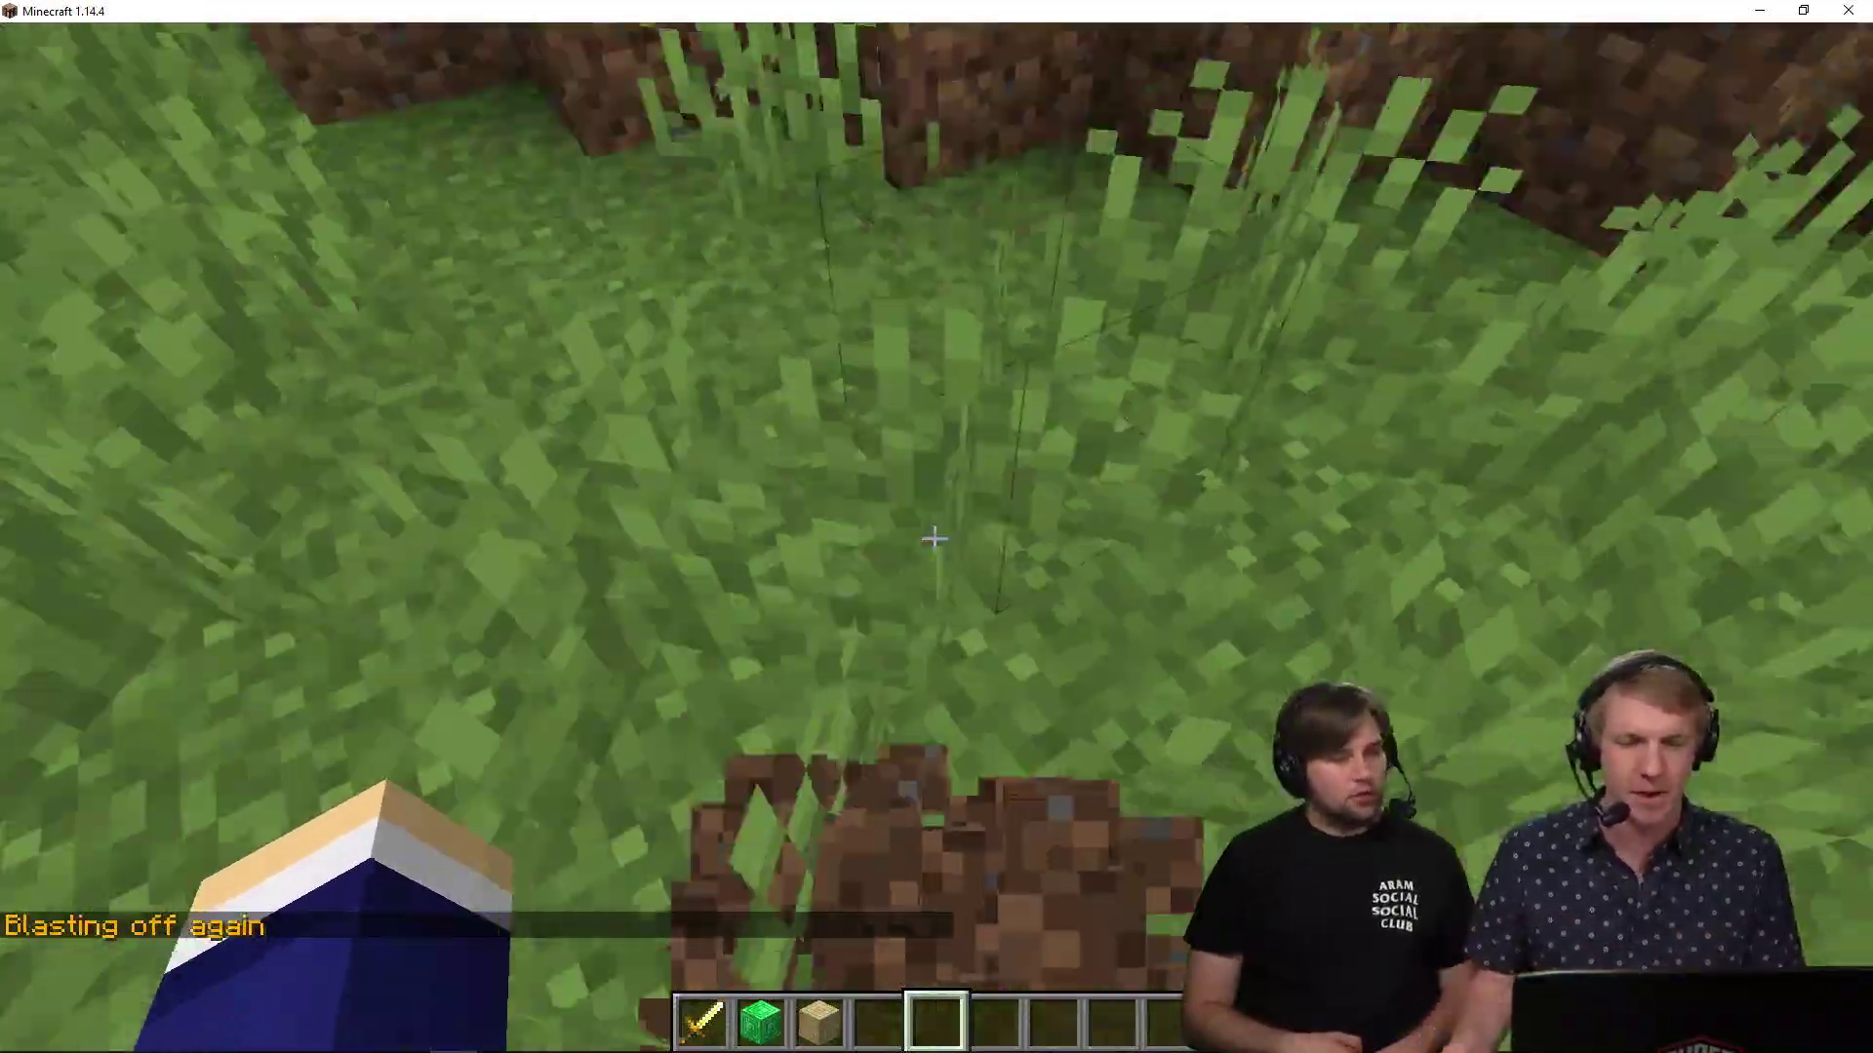
scroll(936, 527, "up", 3)
scroll(936, 528, "up", 1)
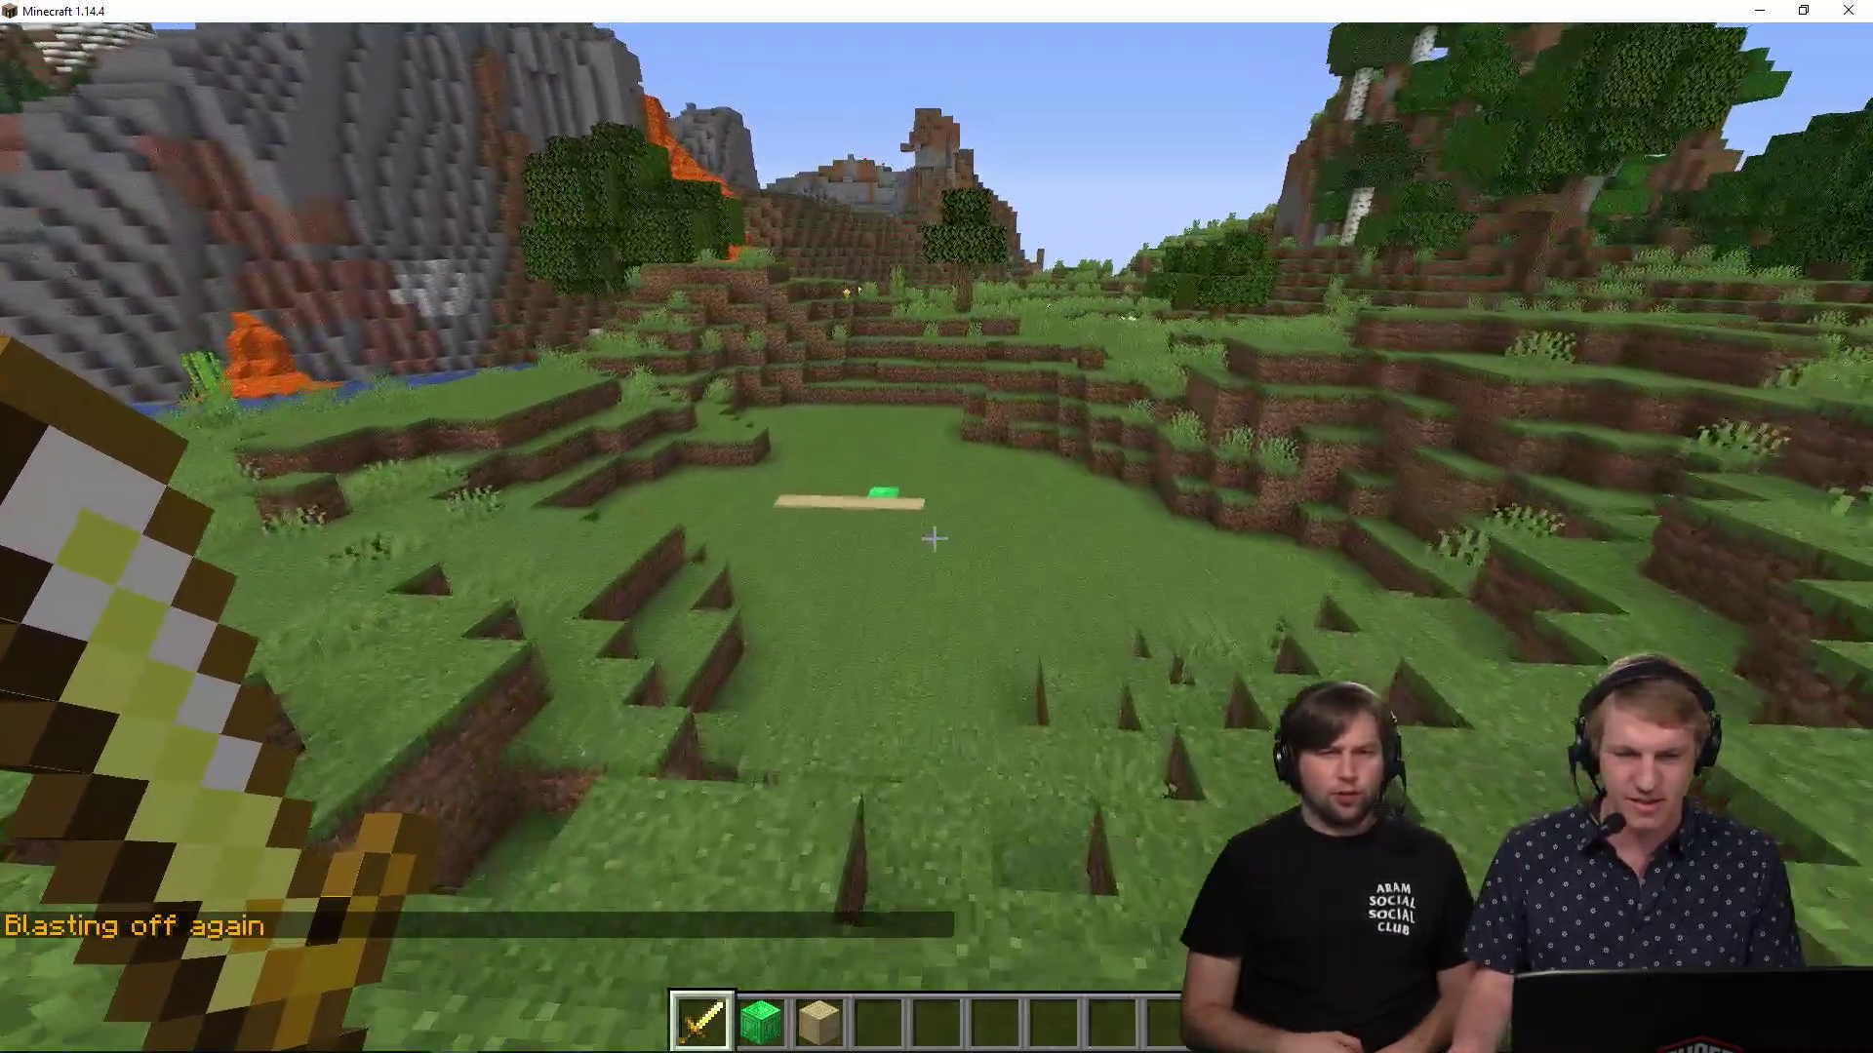
Bring back the Minehut File Manager showing tutorial.sk's launch script.
key("alt+Tab")
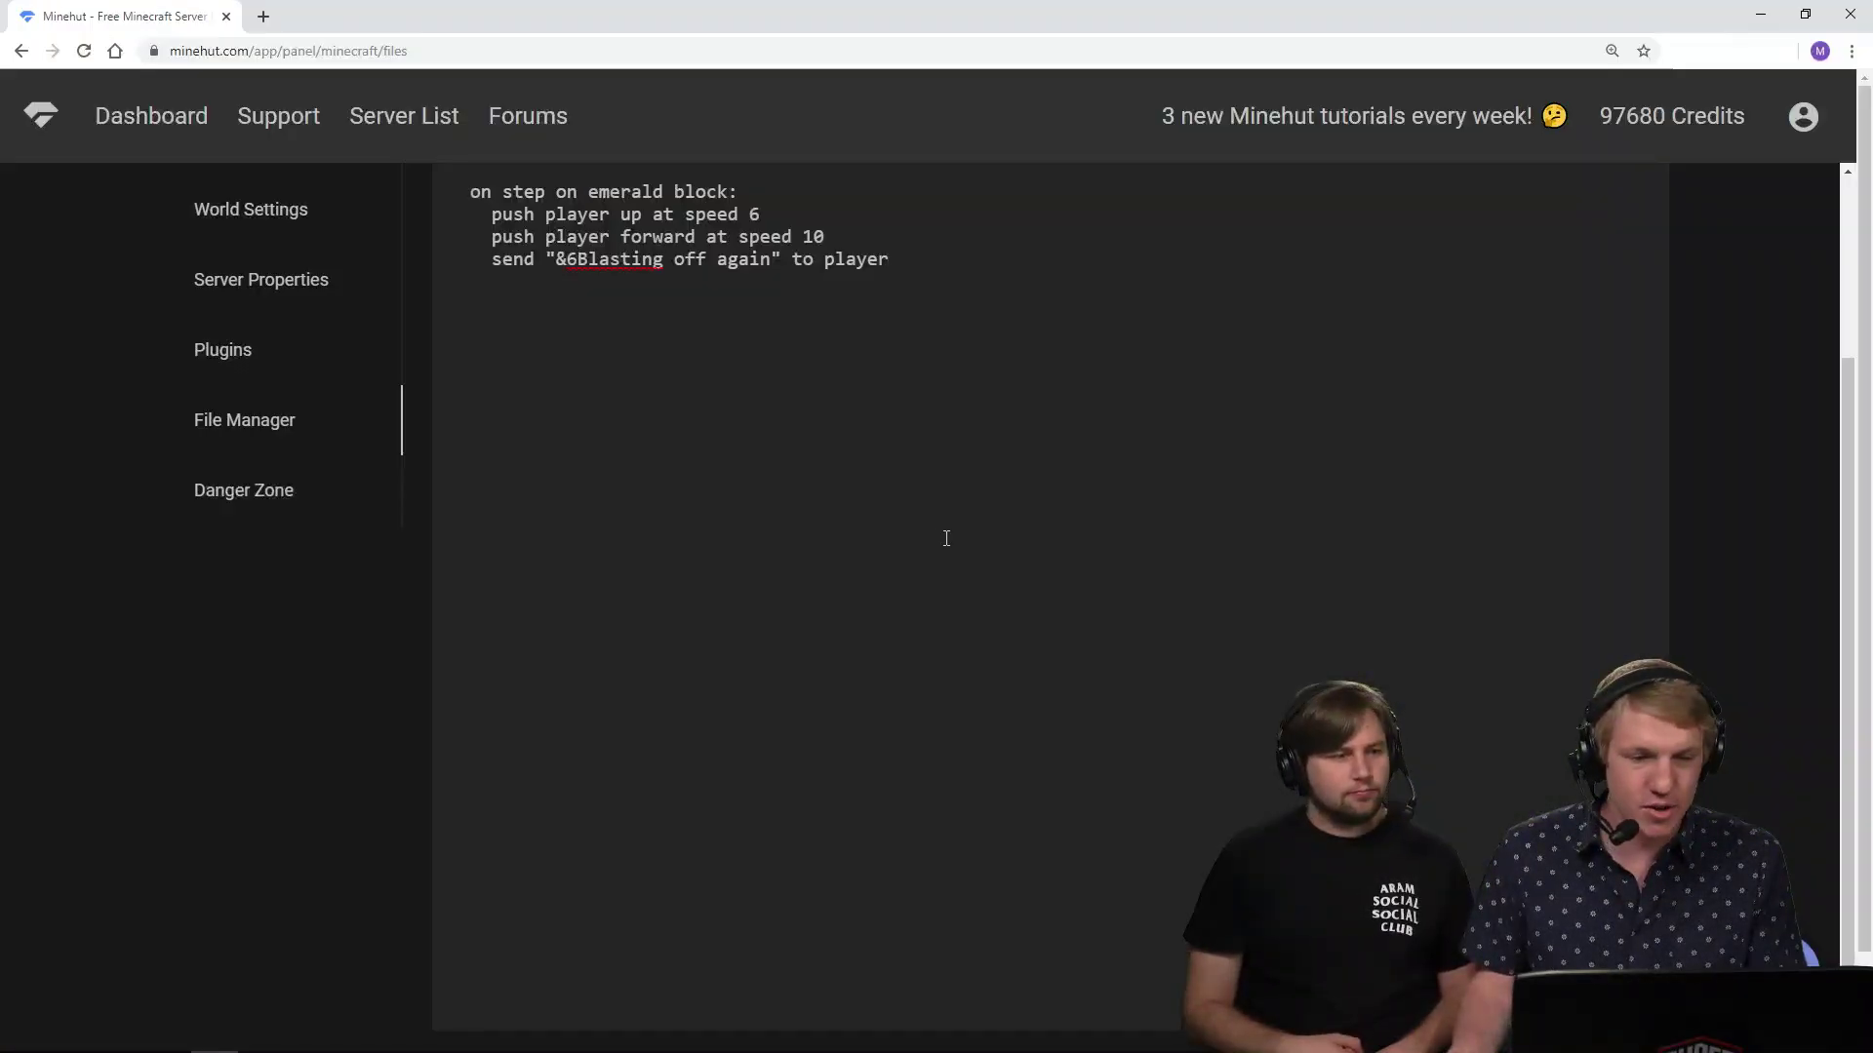